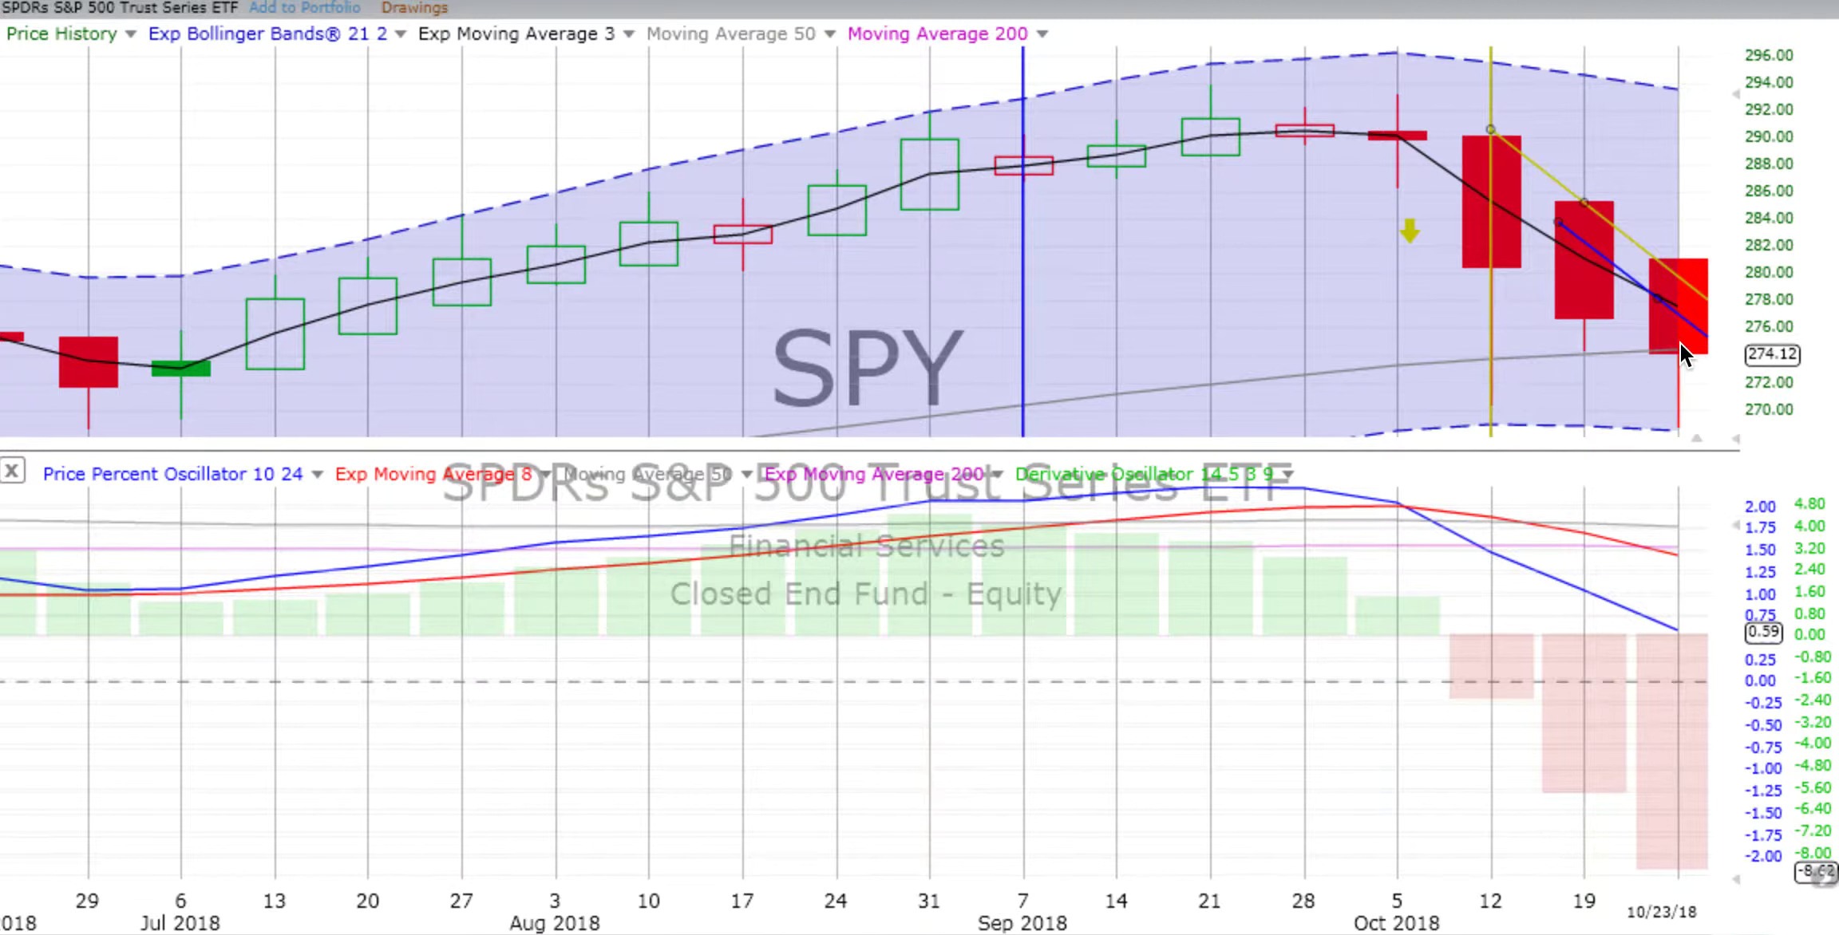
- Show the data box for SPY's 10/12/18 weekly candle, then bring up the timeframe choices
click(1492, 630)
click(248, 5)
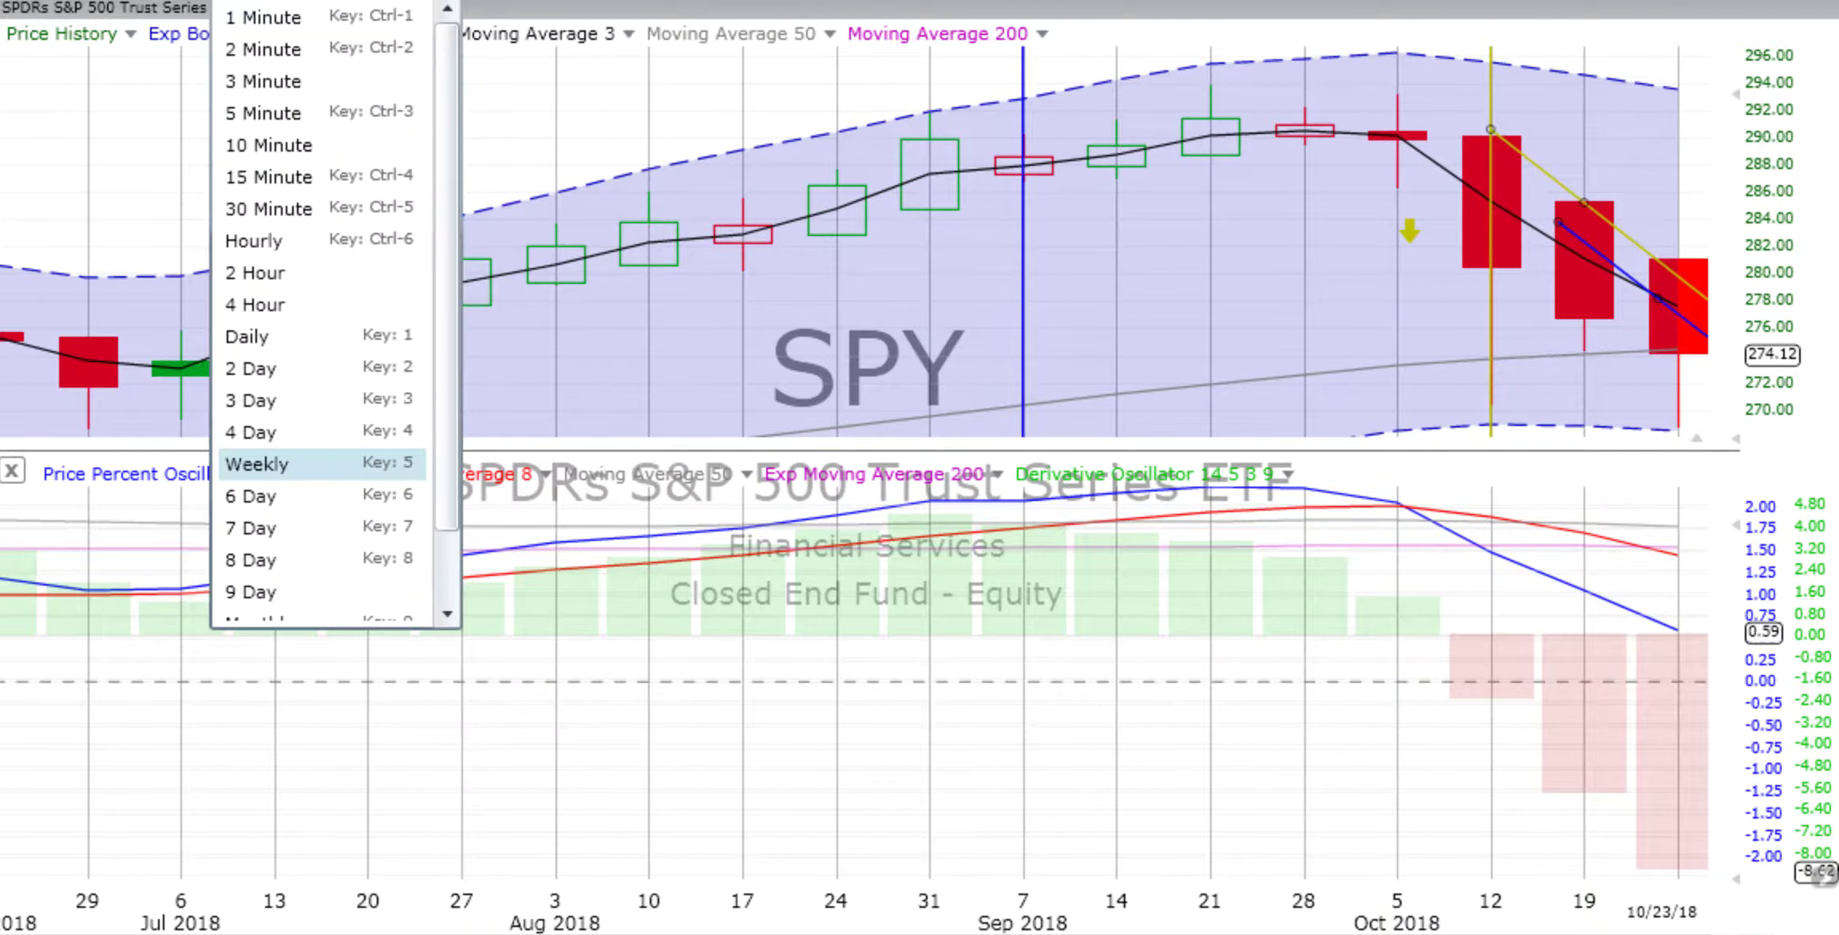
- Switch the SPY chart to 2 Day candles, review it, then reopen the timeframe list
click(268, 371)
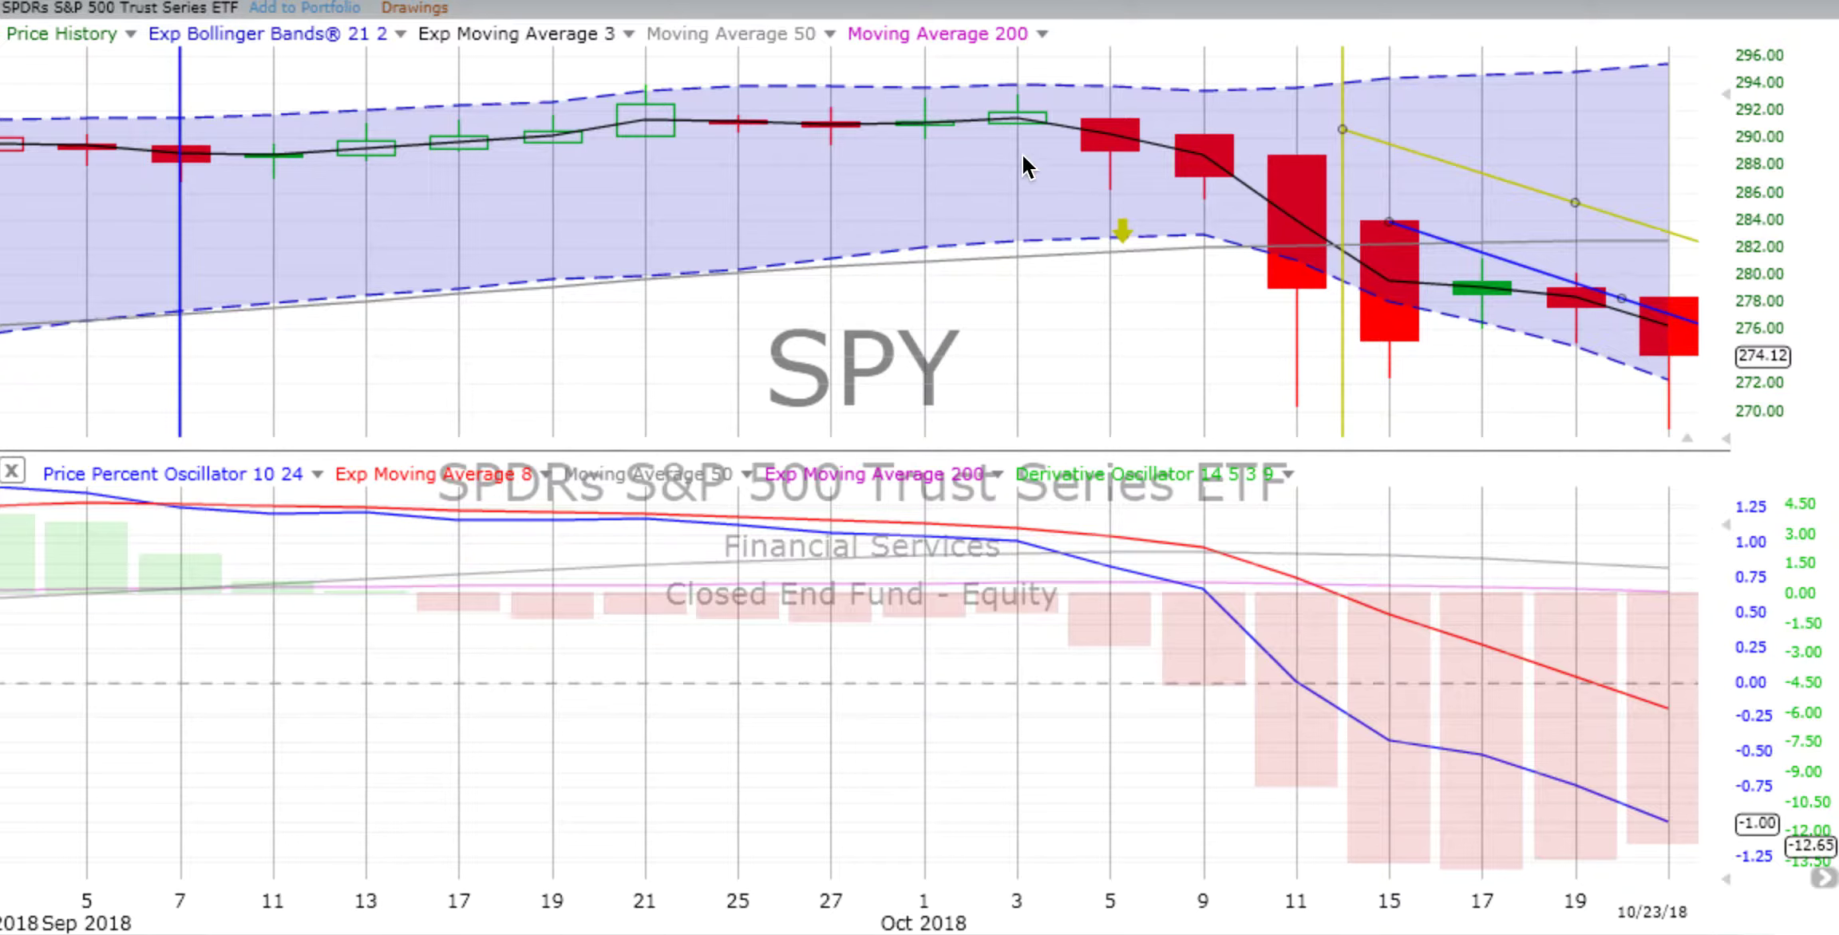
click(276, 3)
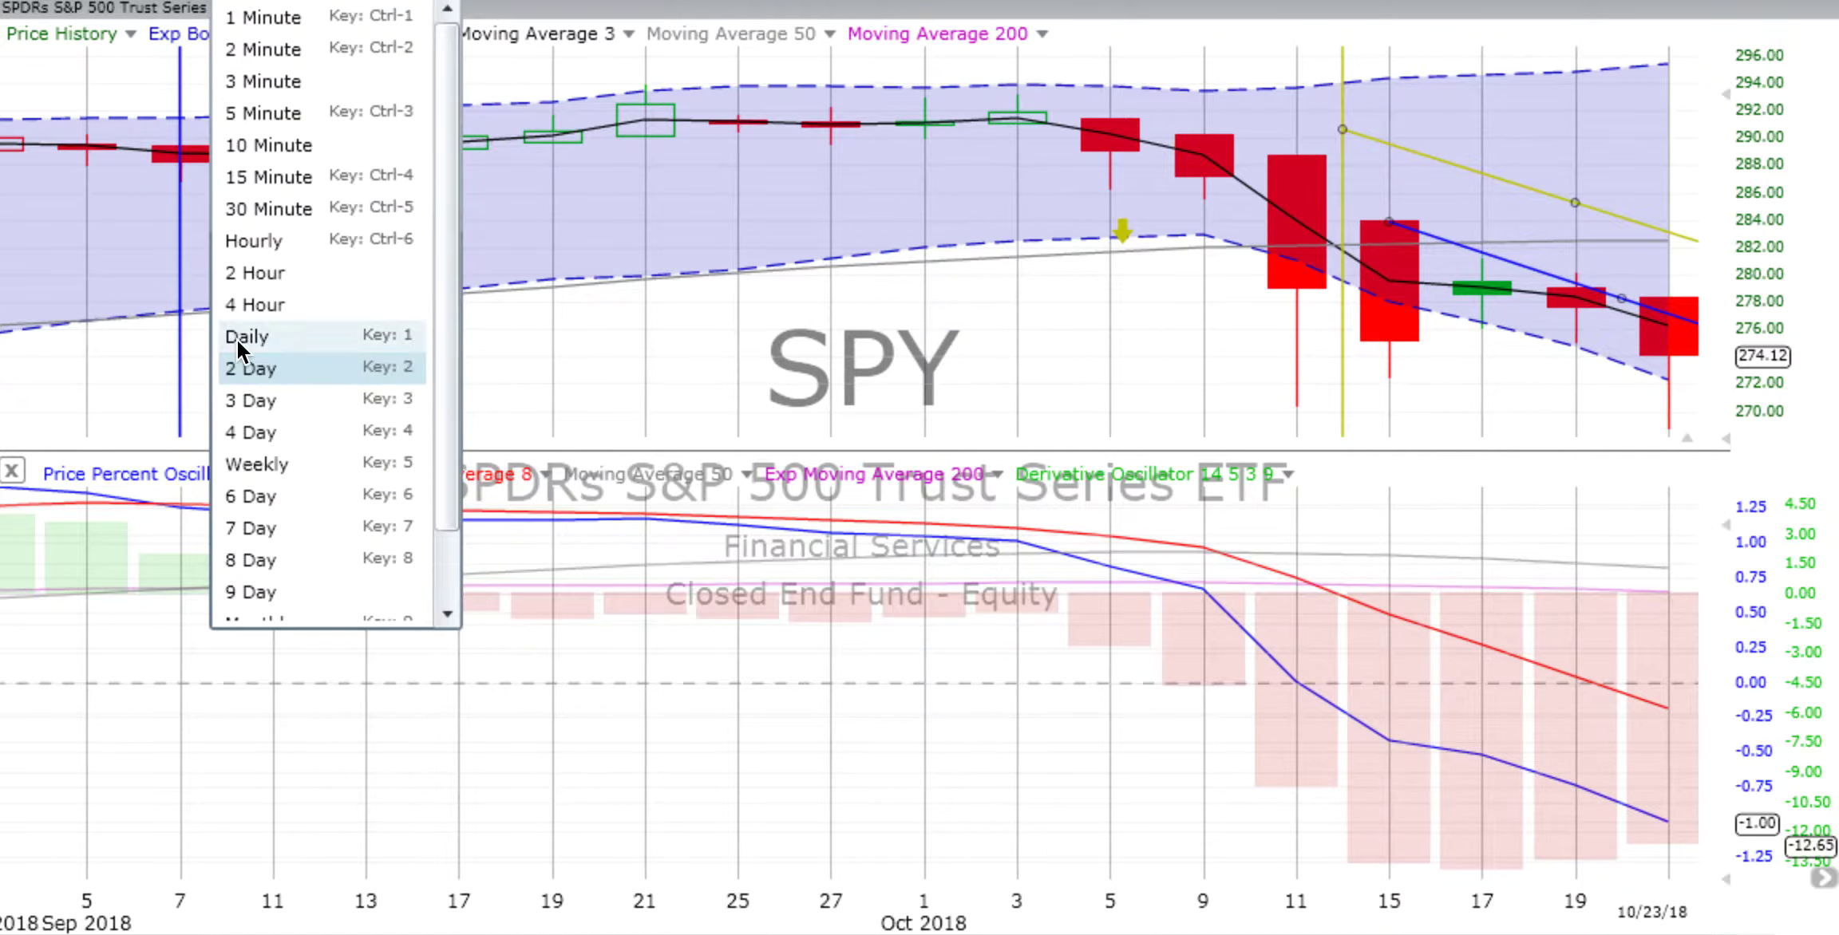
- Switch SPY to 4 Hour candles and read the 10/23/18 12:00 bar's values
click(262, 305)
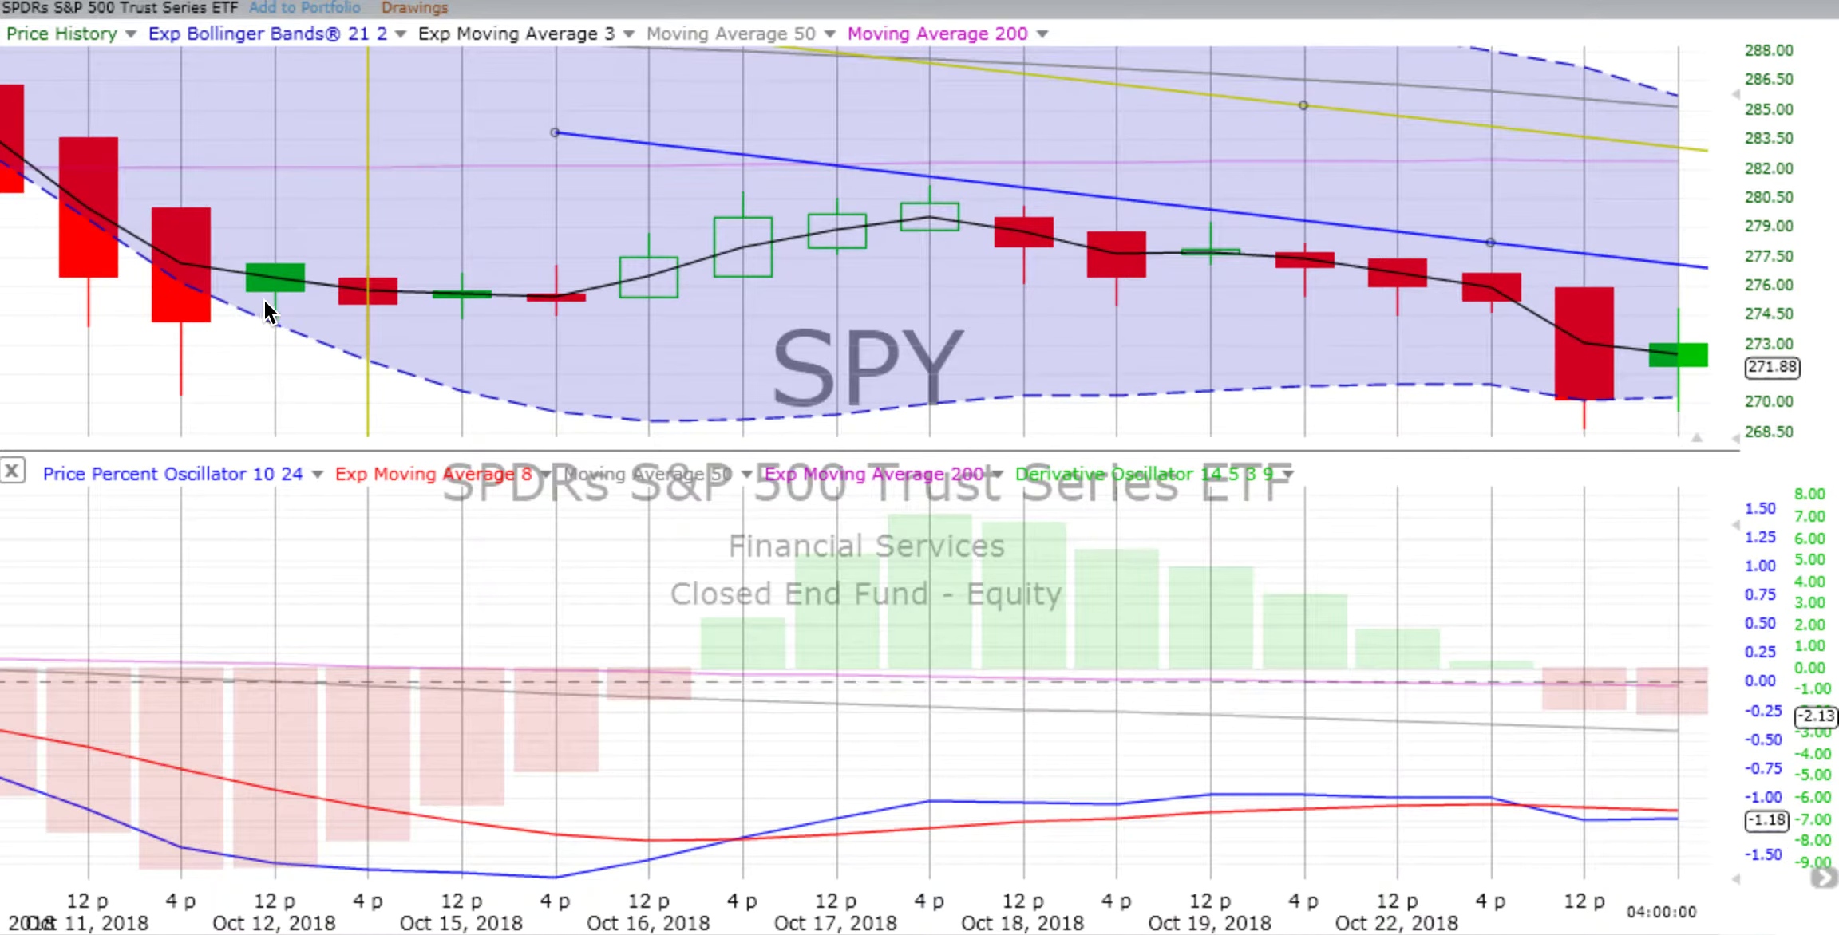
click(1573, 767)
click(265, 5)
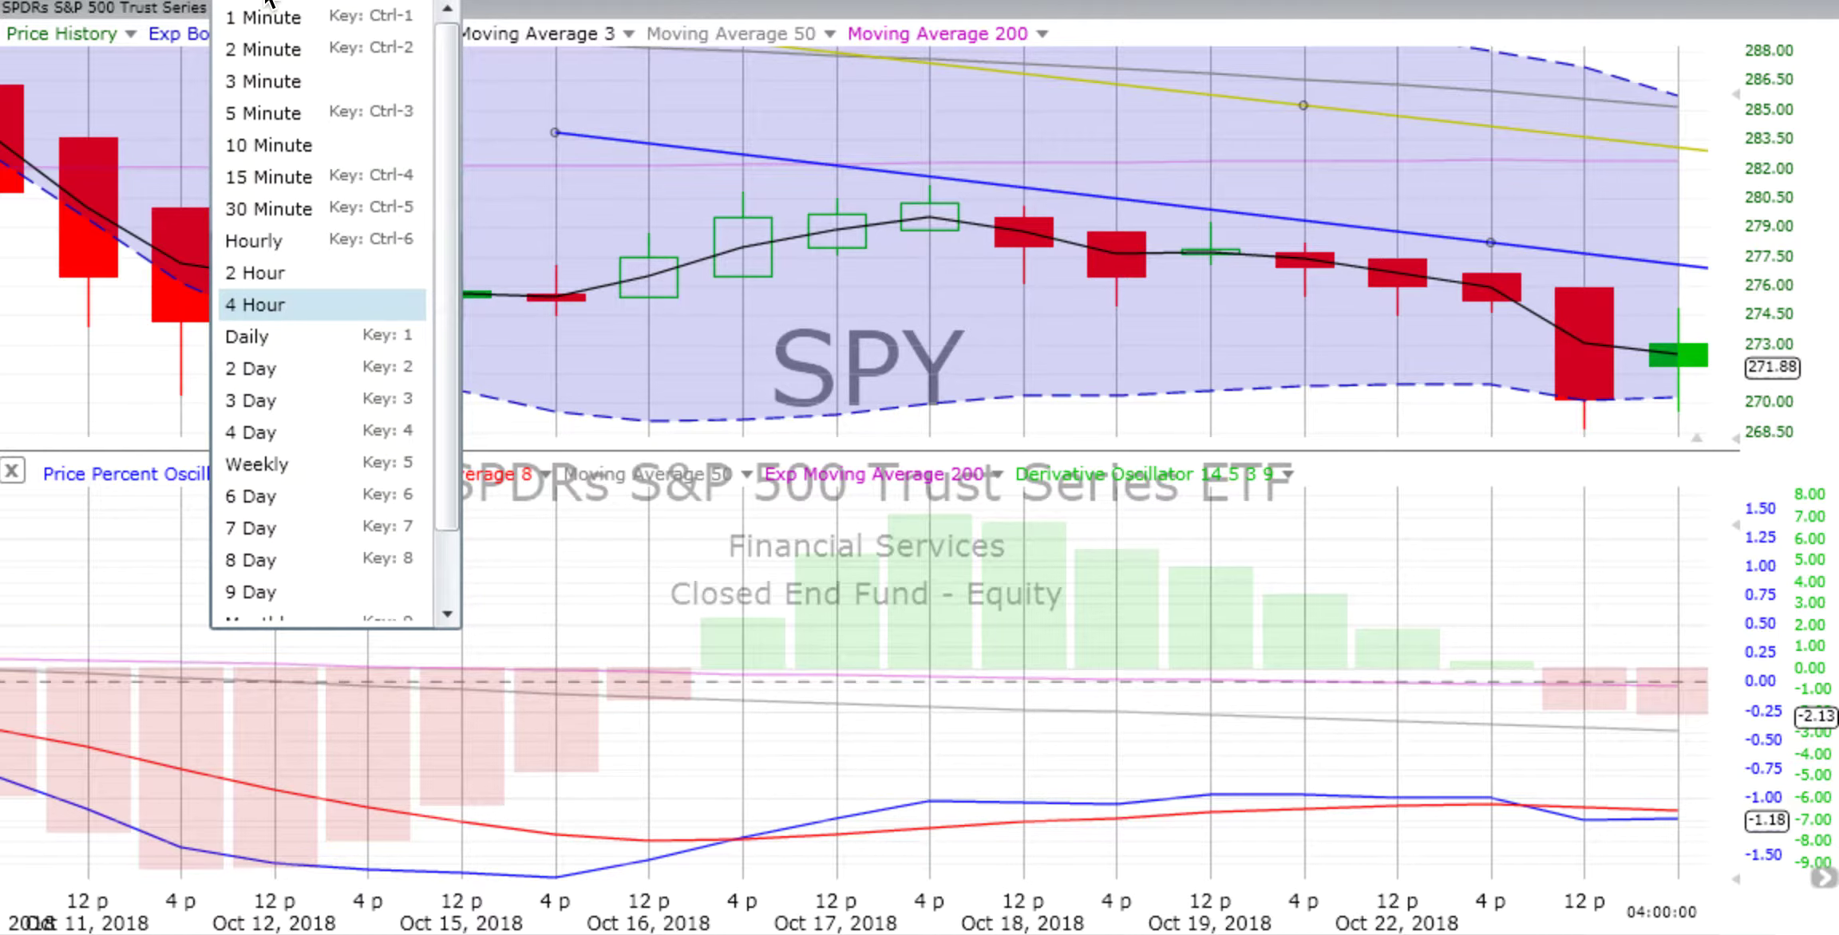
- Return to Weekly bars, load QQQ, and read its 9/21/18 weekly candle values
click(264, 456)
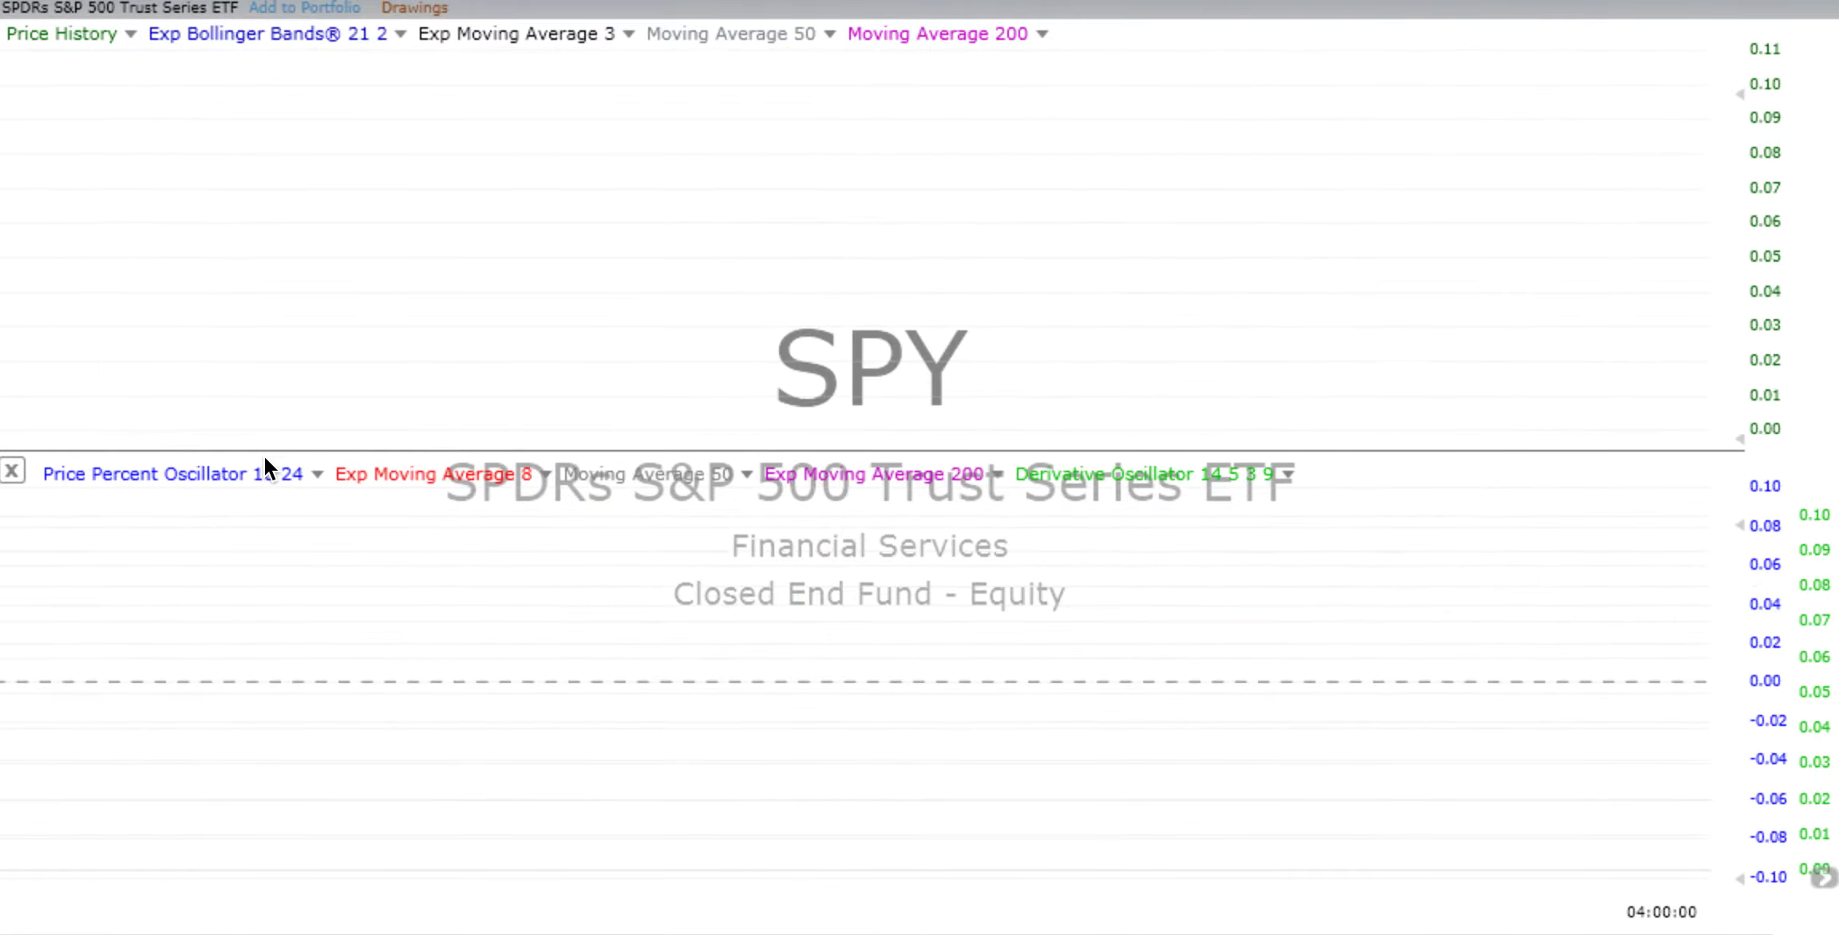
key(Down)
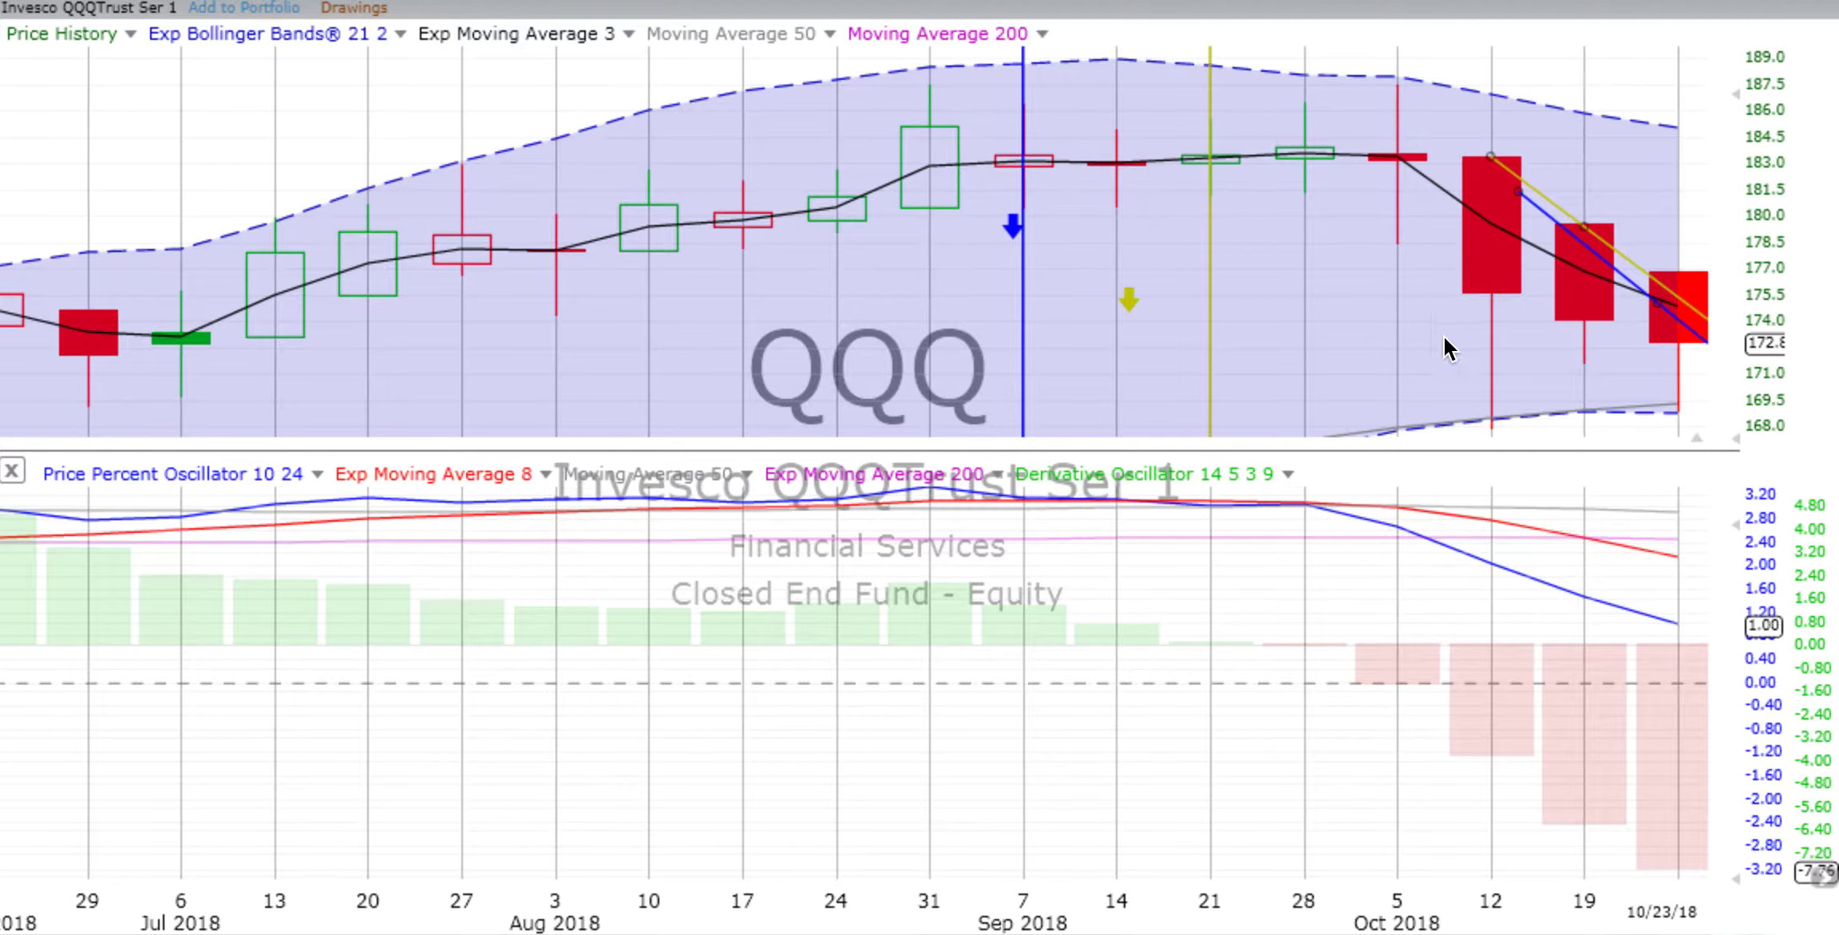
click(1211, 623)
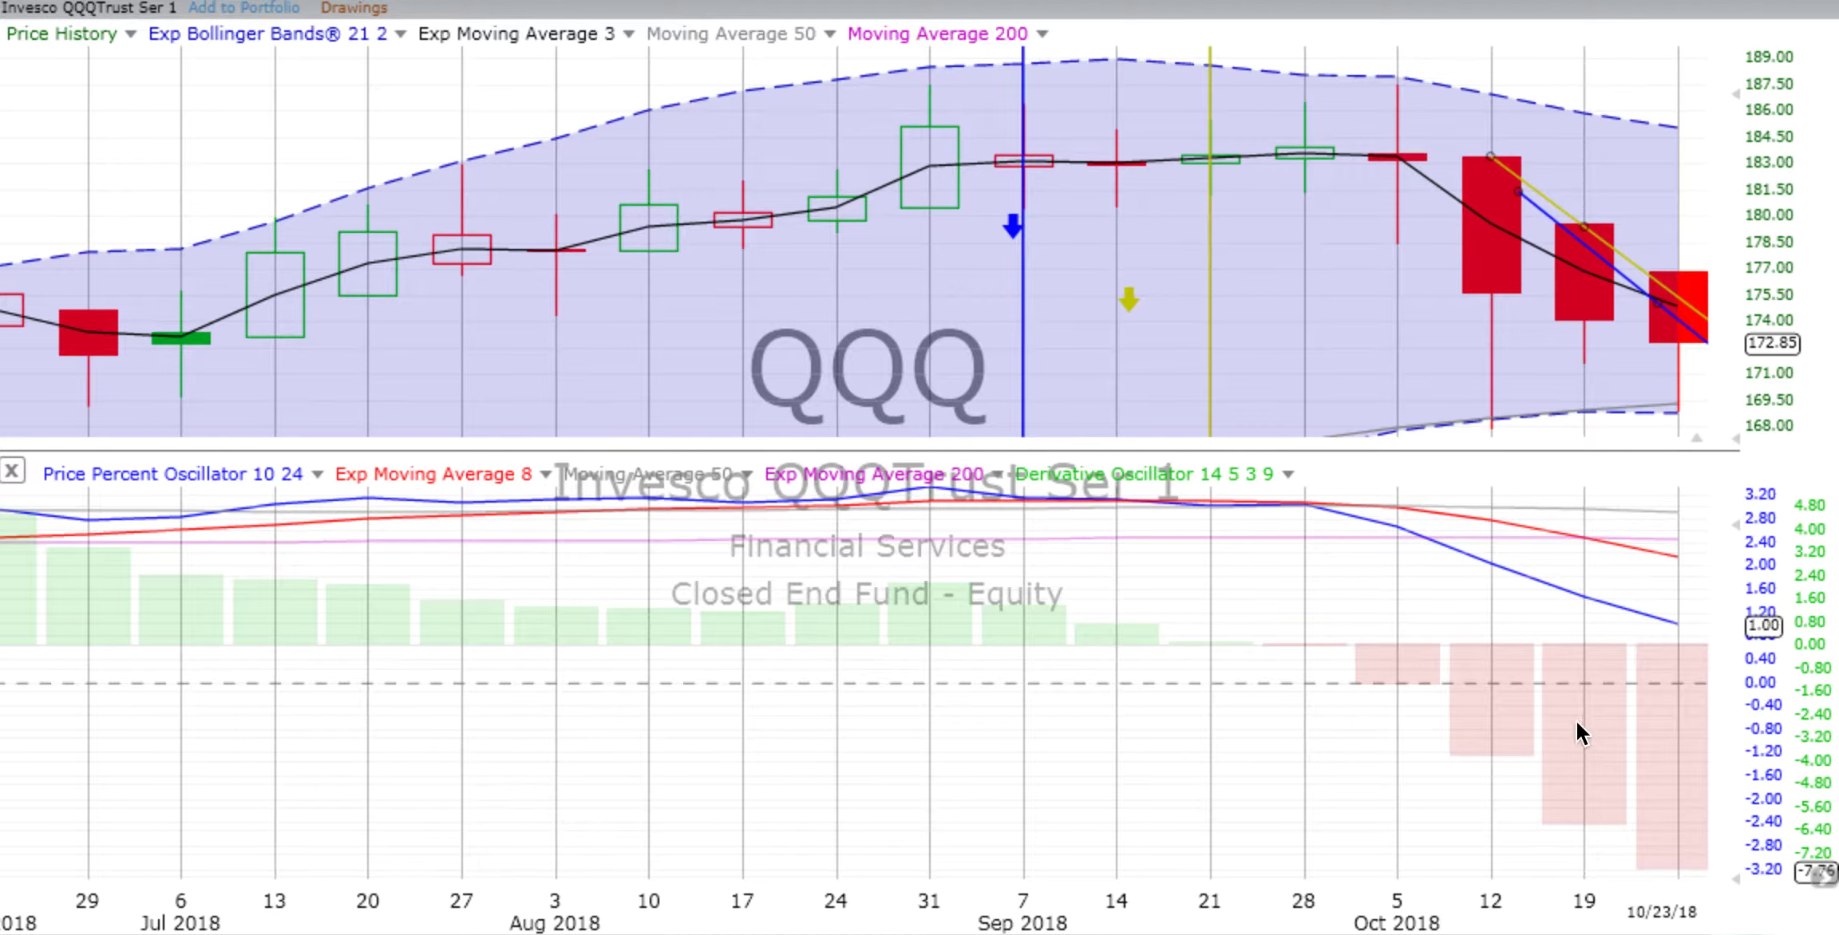
click(264, 7)
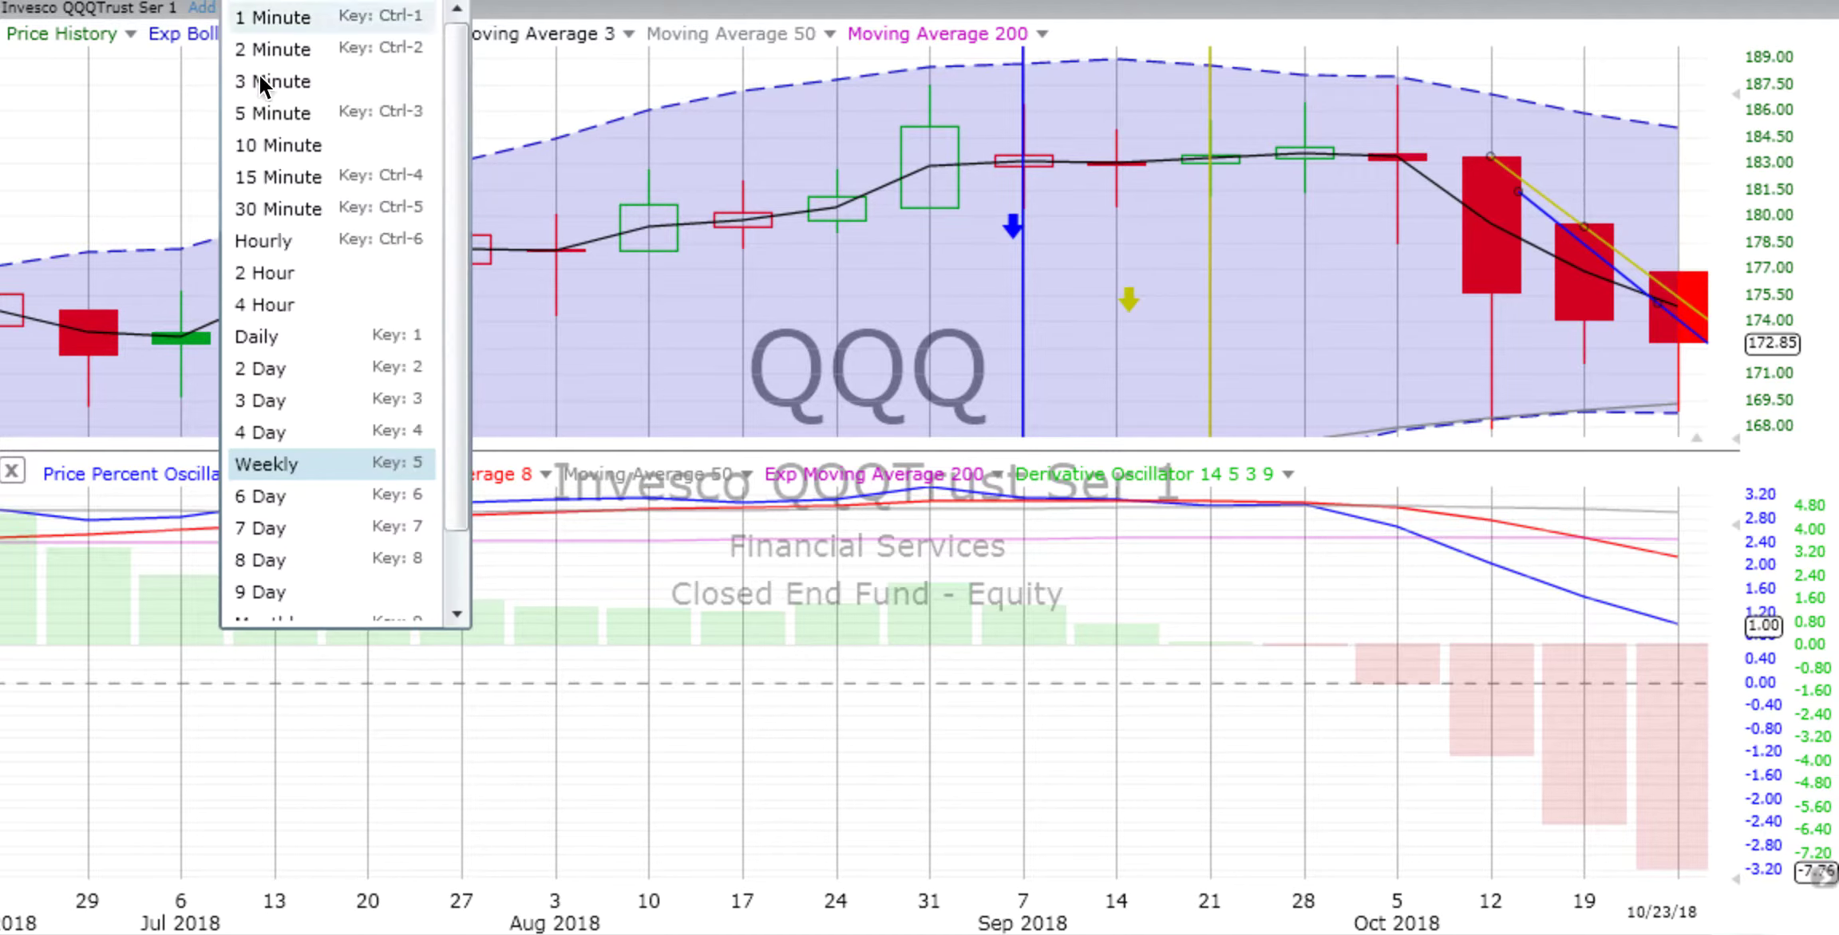
- Put the QQQ chart on 2 Day candles and reopen the timeframe list
click(282, 371)
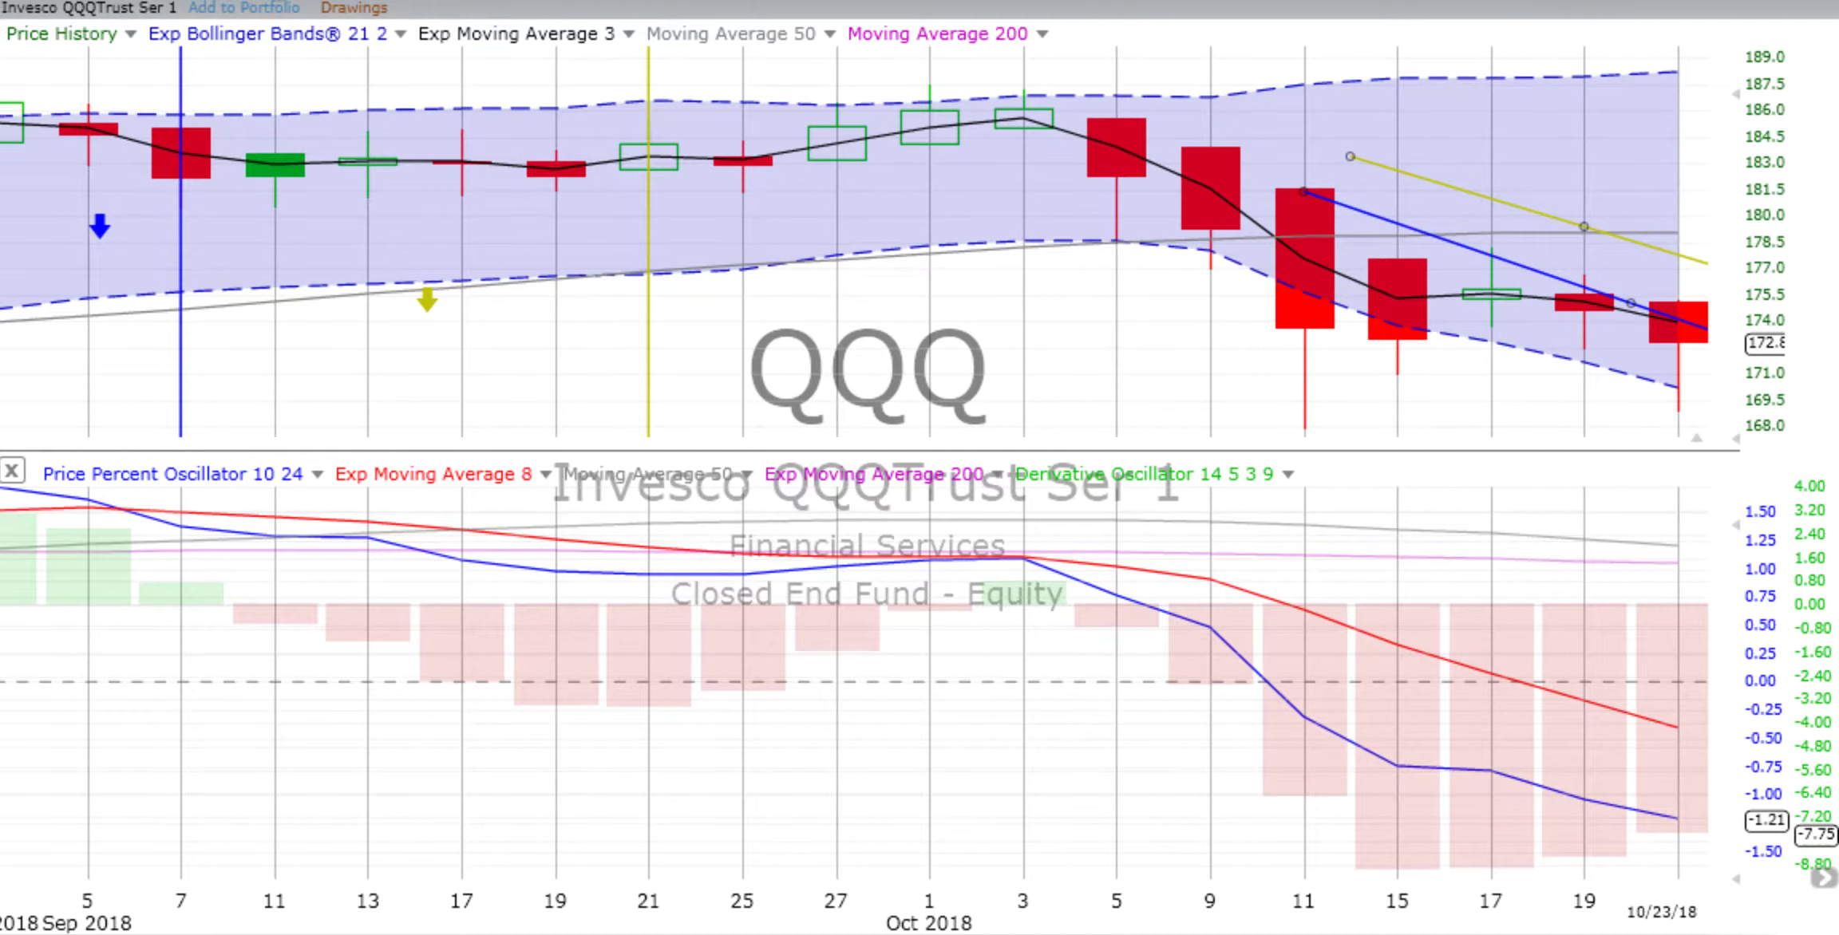
click(263, 4)
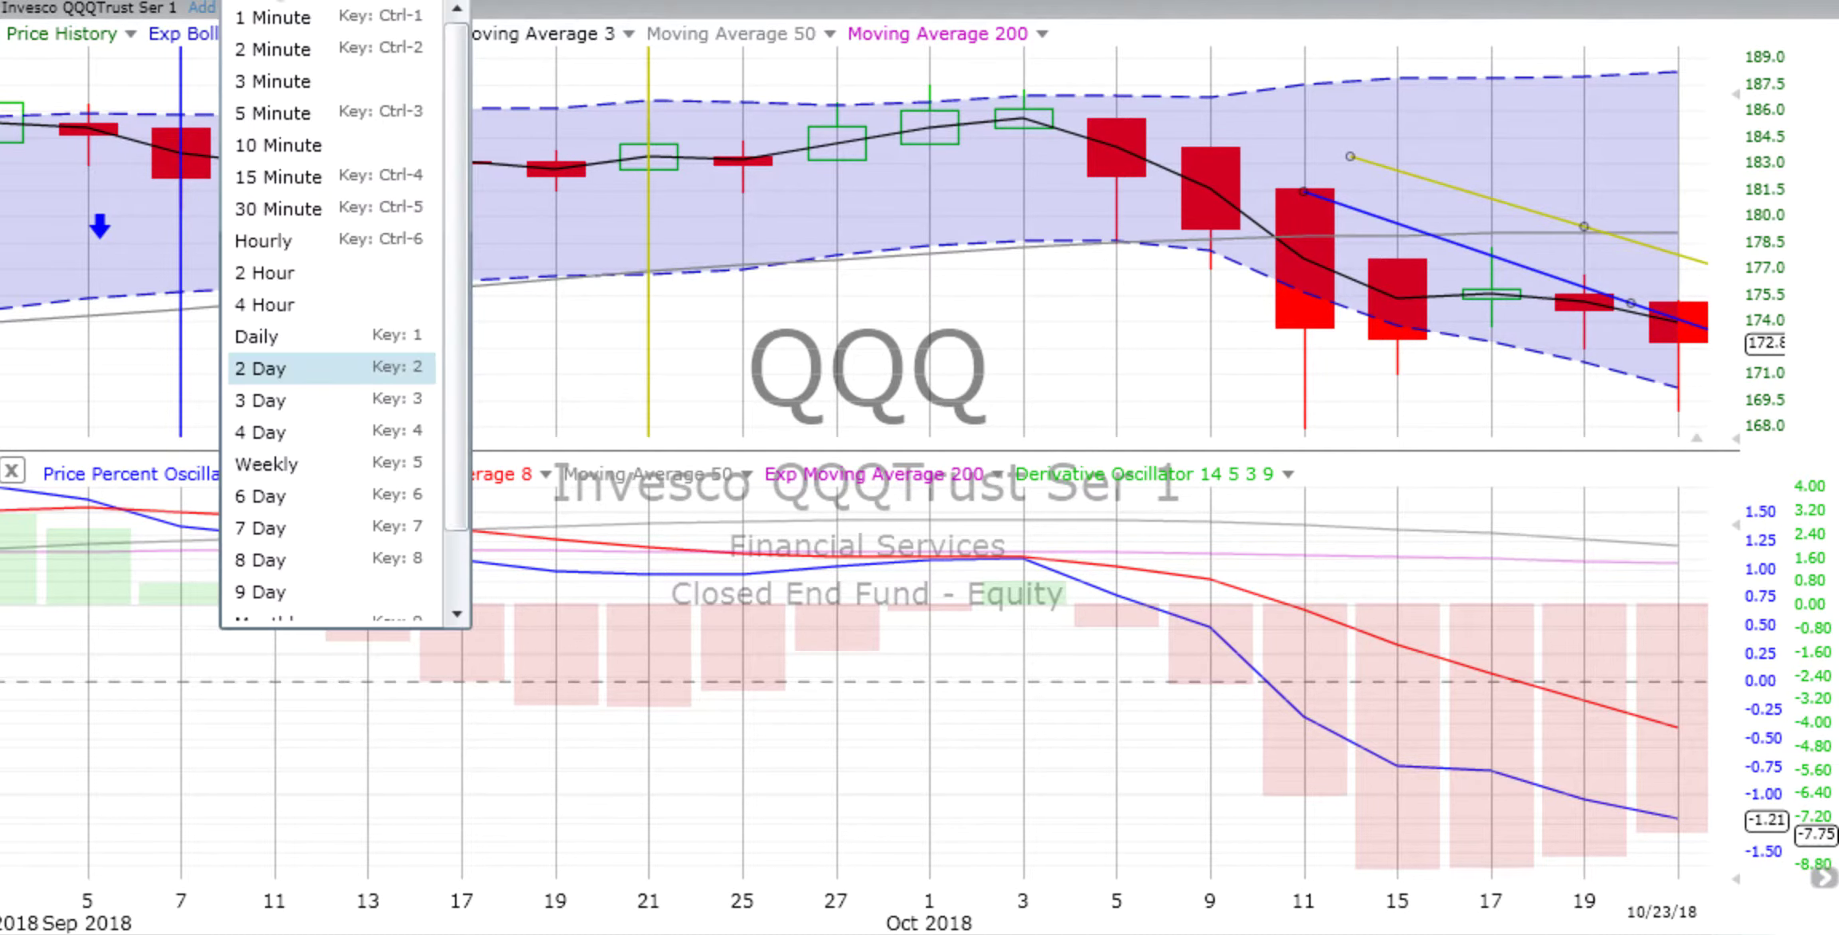
- Choose 4 Hour for QQQ, then zoom the chart out to see more bars
click(264, 305)
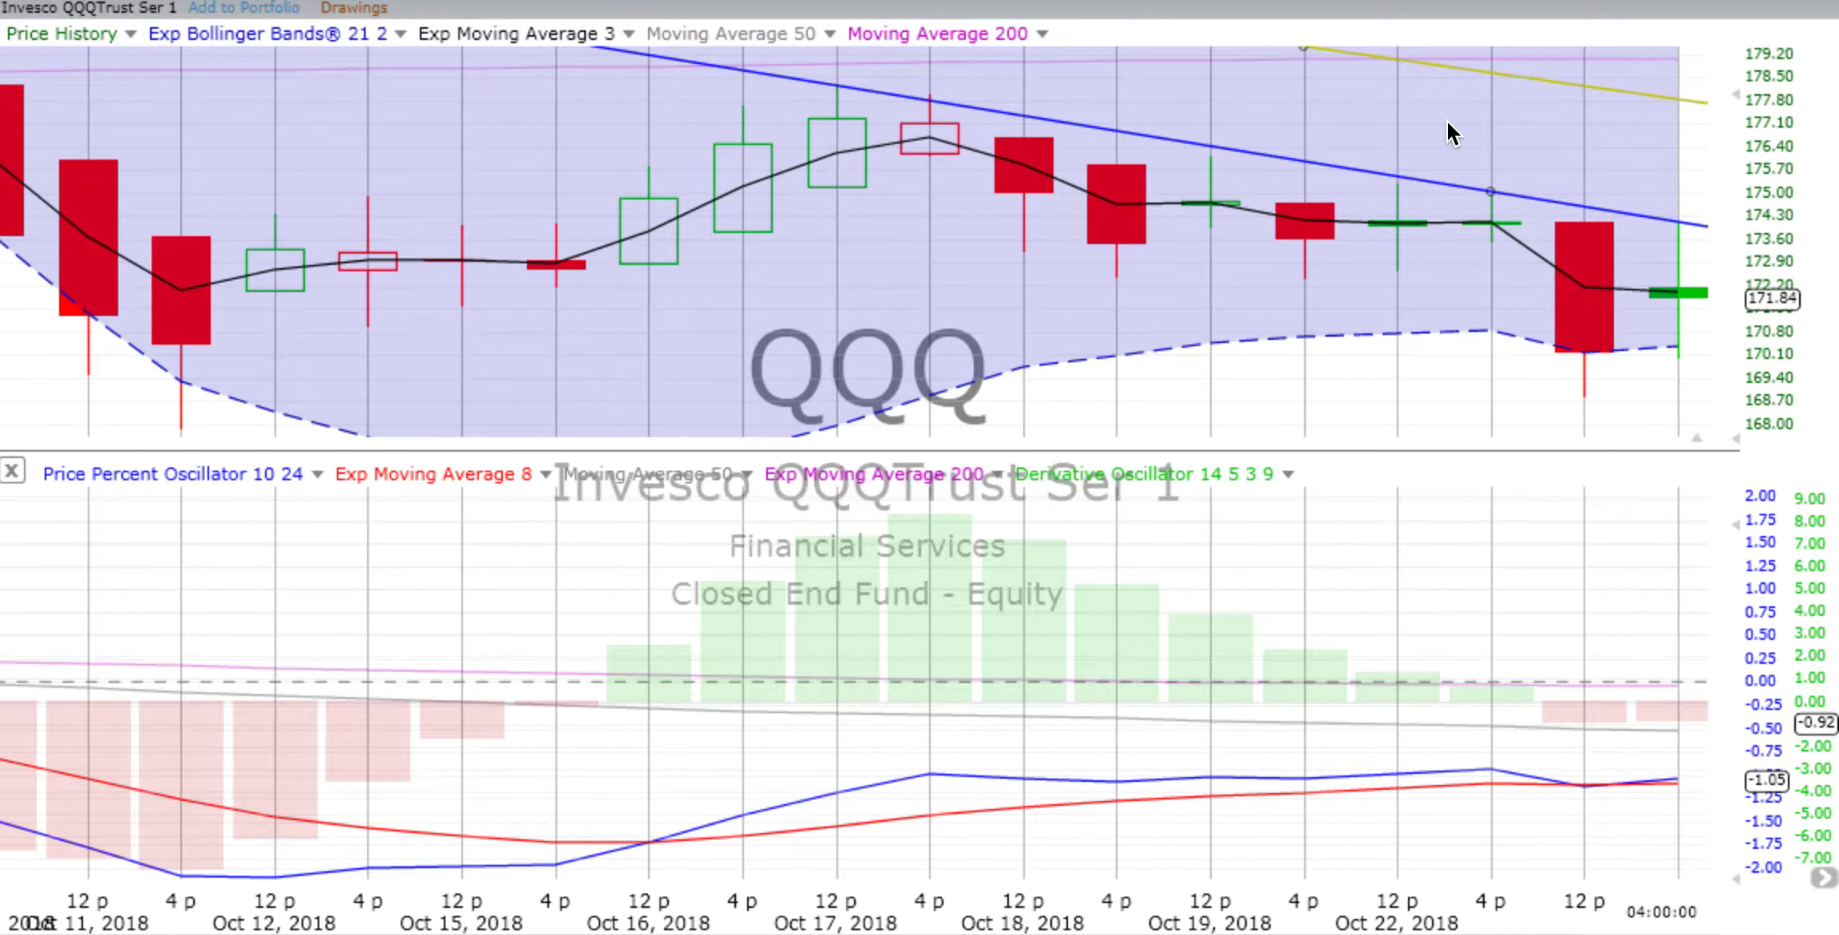
scroll(1447, 121, down, 5)
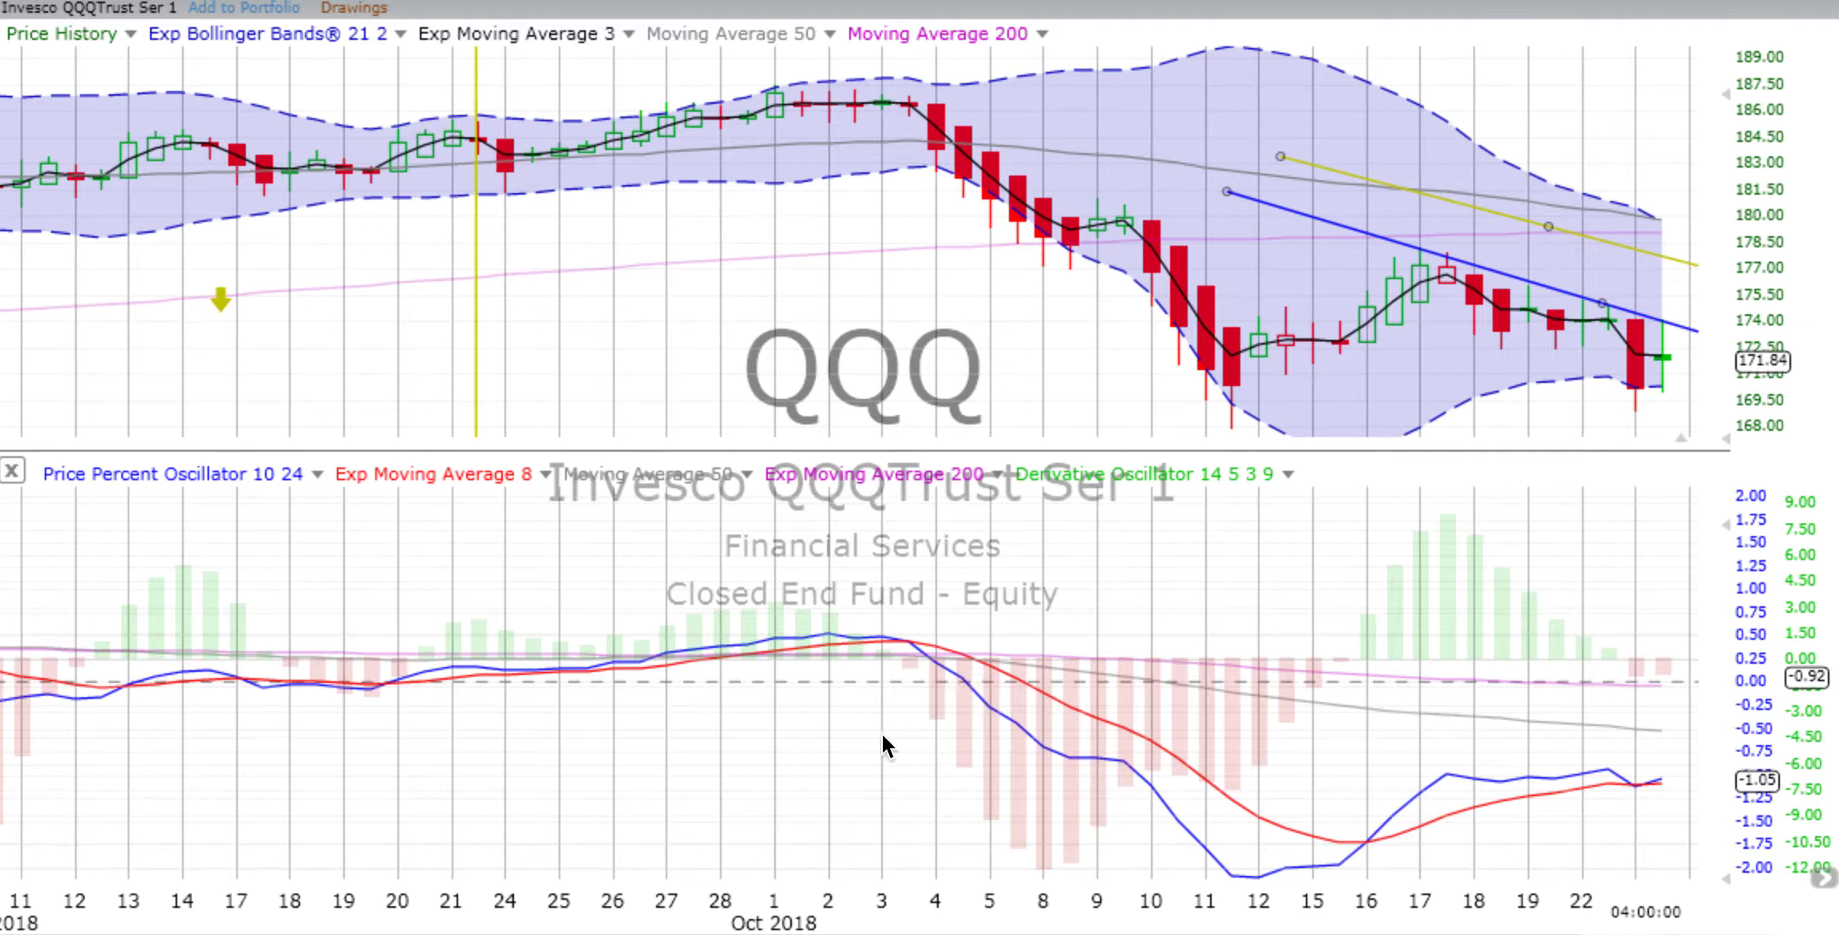
- Read QQQ's 10/4/18 bar values, zoom back in, and bring up the timeframe choices
click(929, 669)
scroll(1634, 427, up, 3)
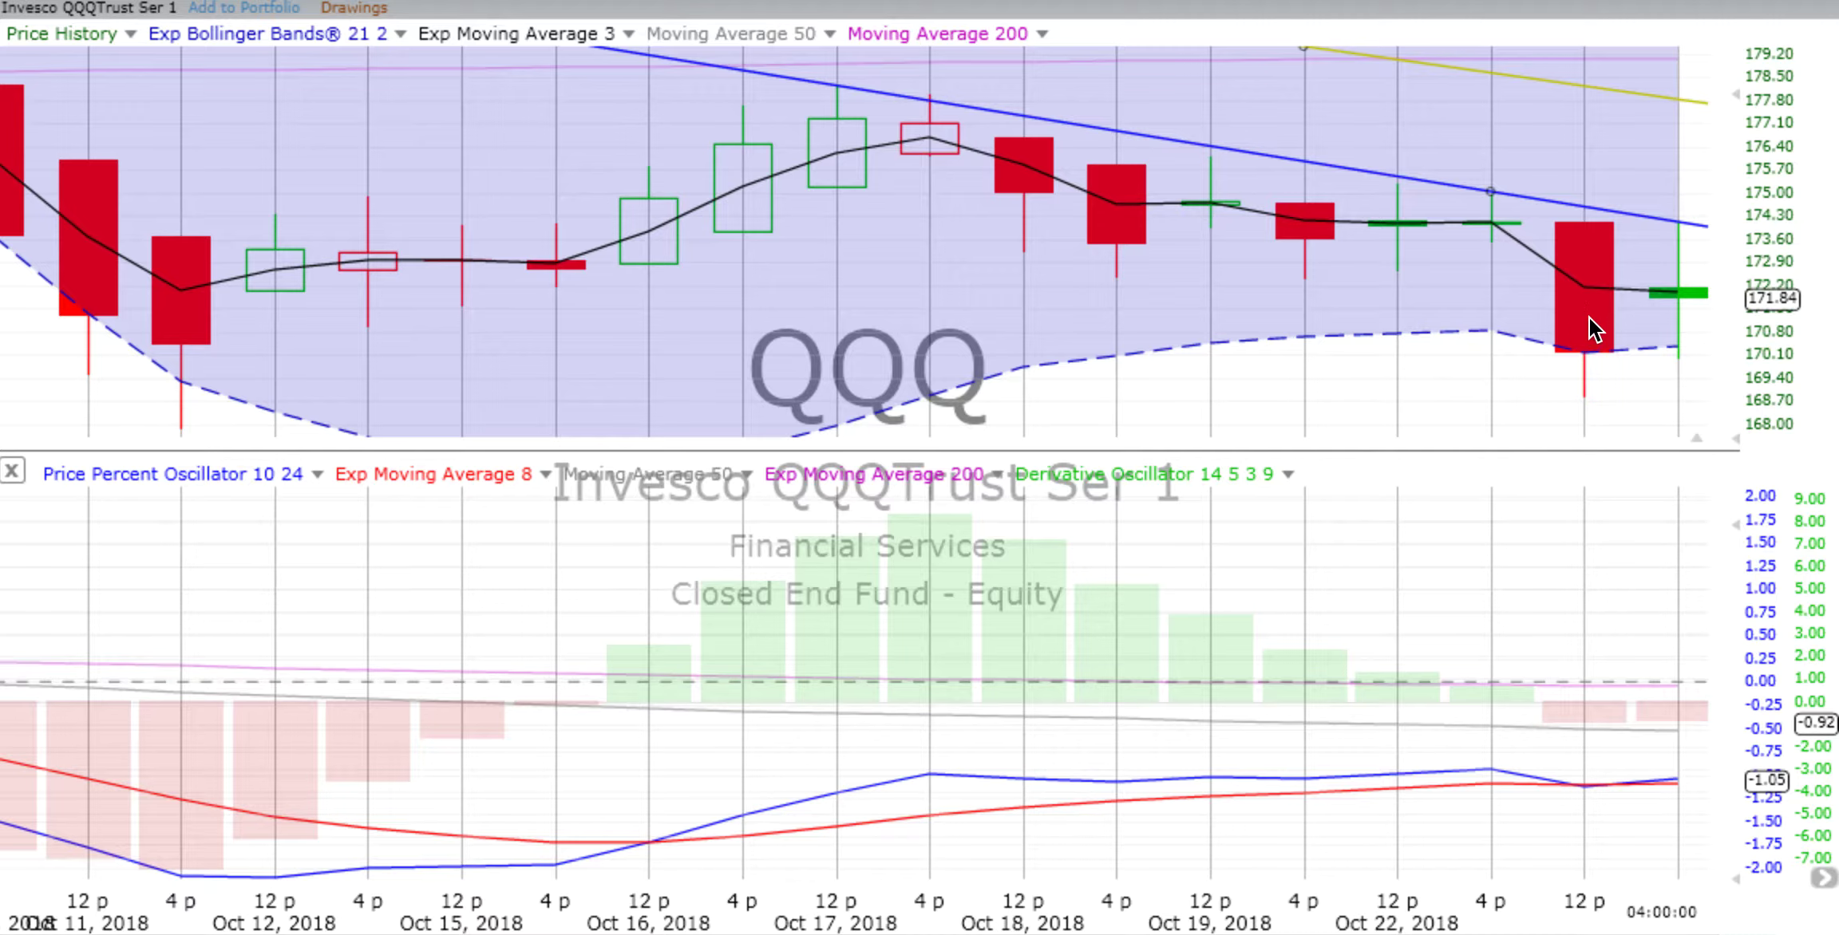
click(359, 10)
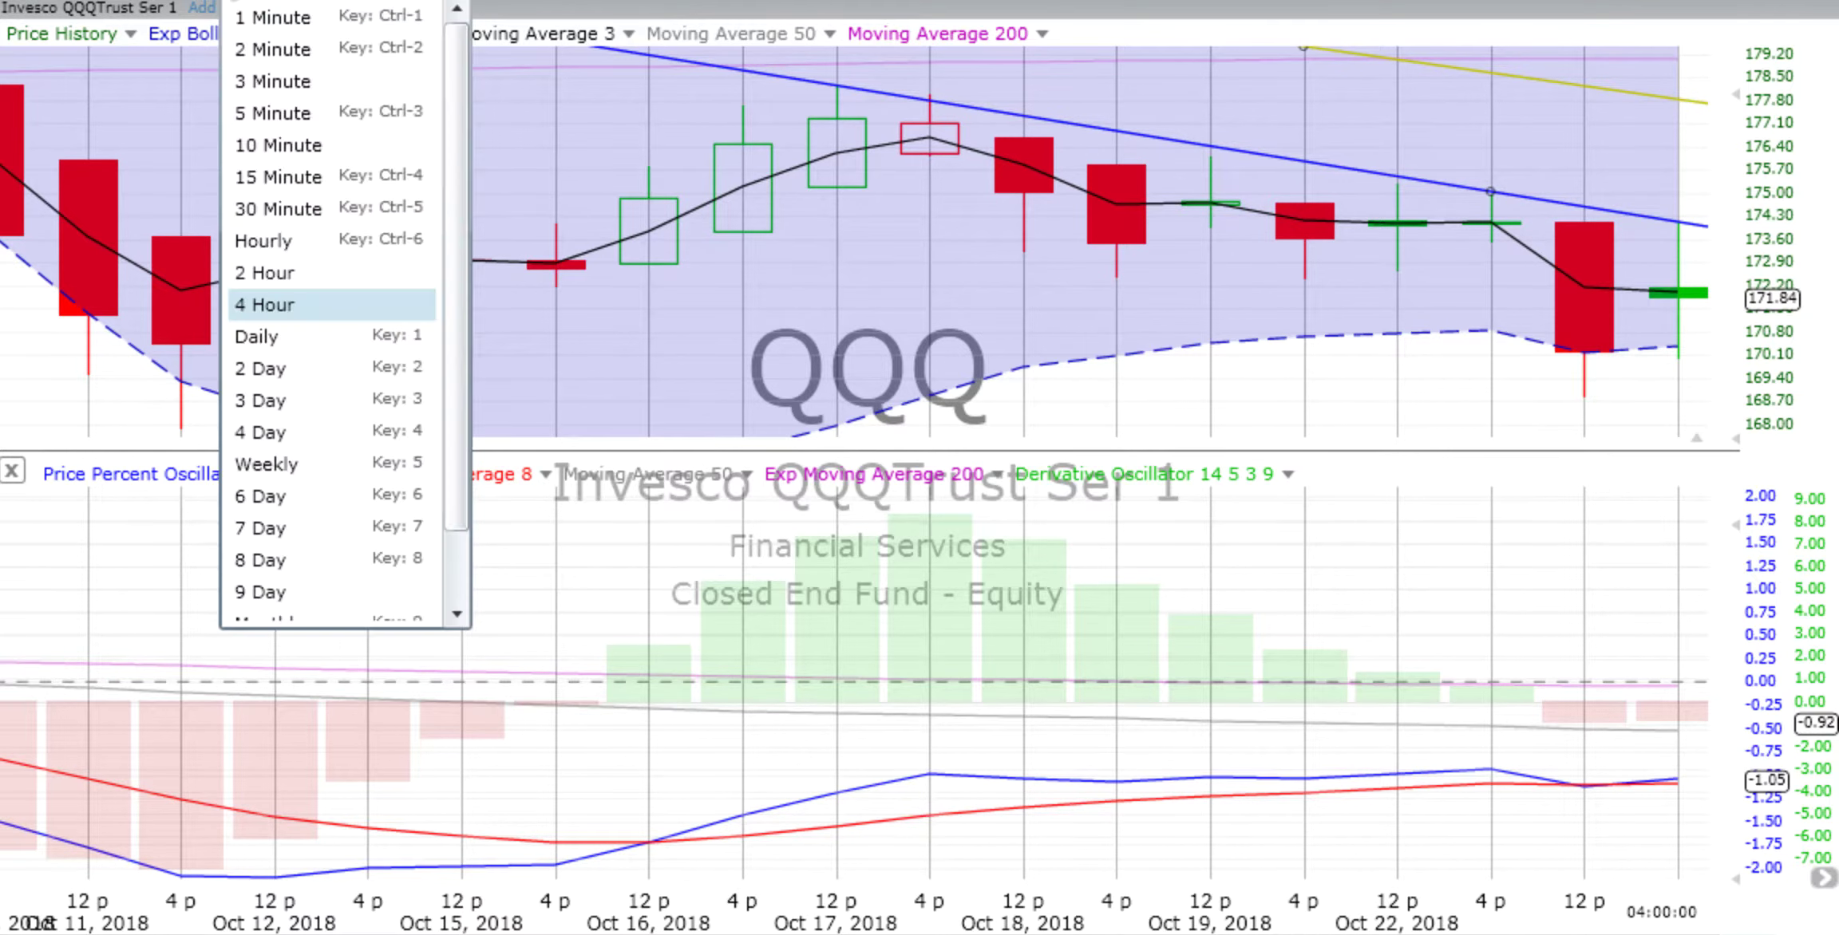
- Put QQQ back on Weekly bars, dismiss the timeframe list, and advance to TLT
click(270, 465)
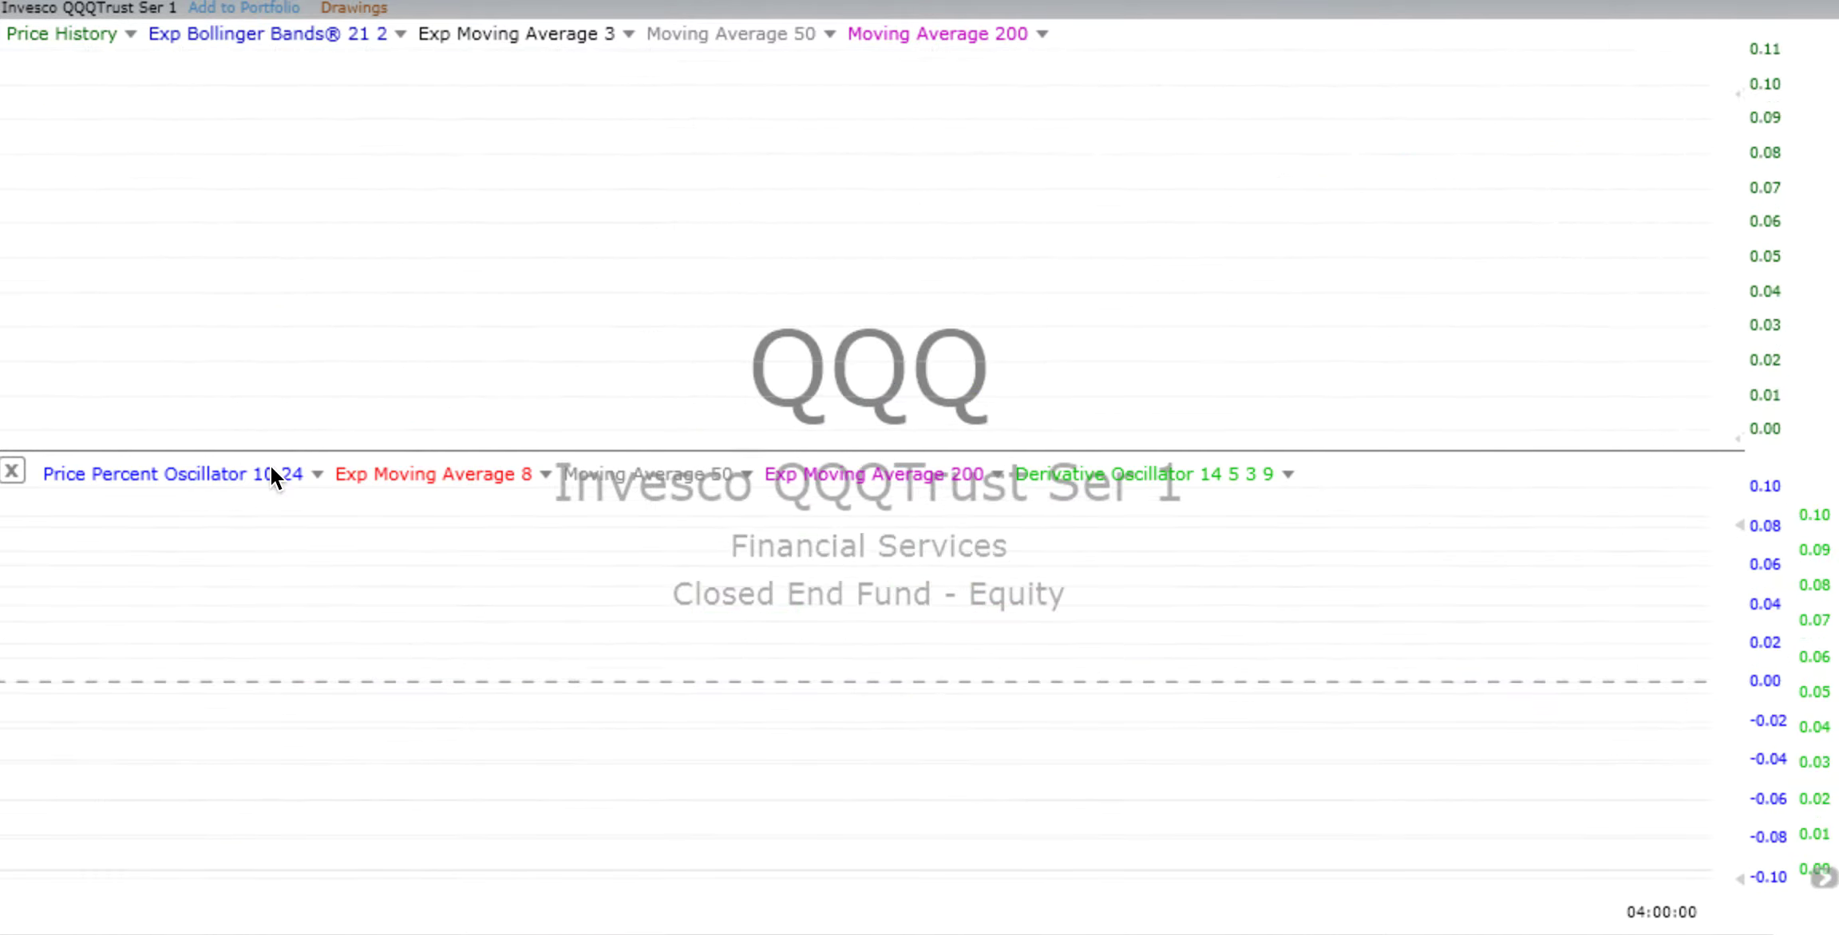
click(266, 2)
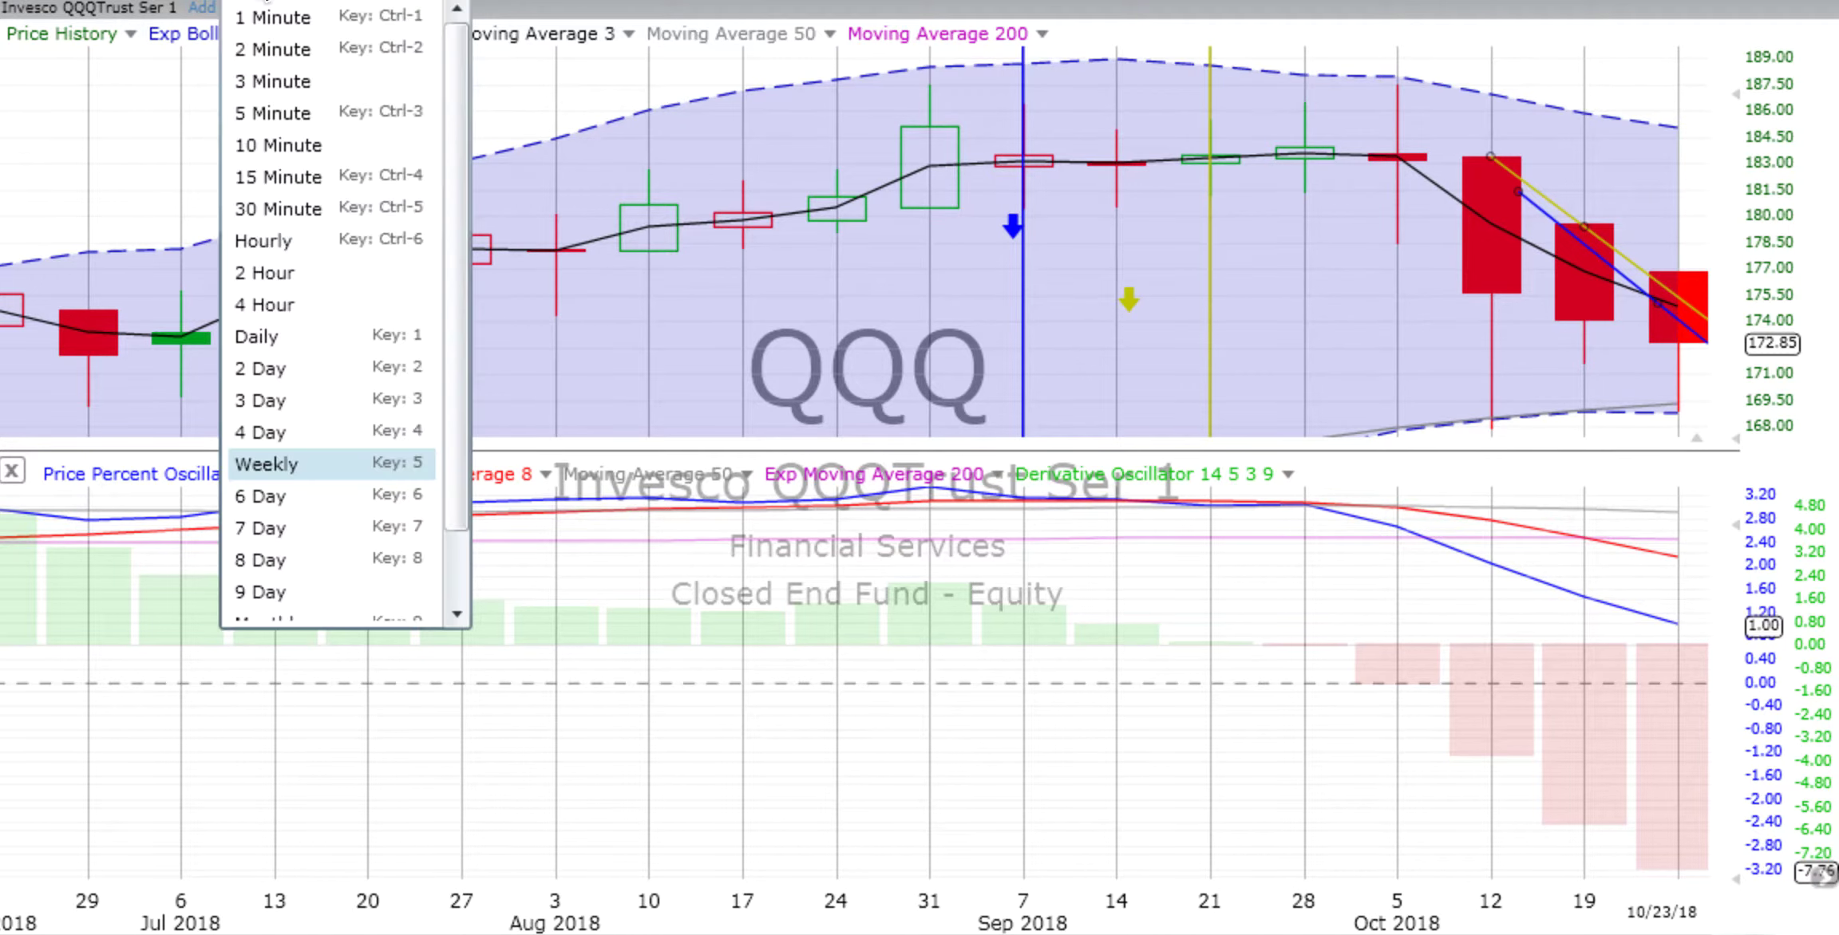
click(637, 227)
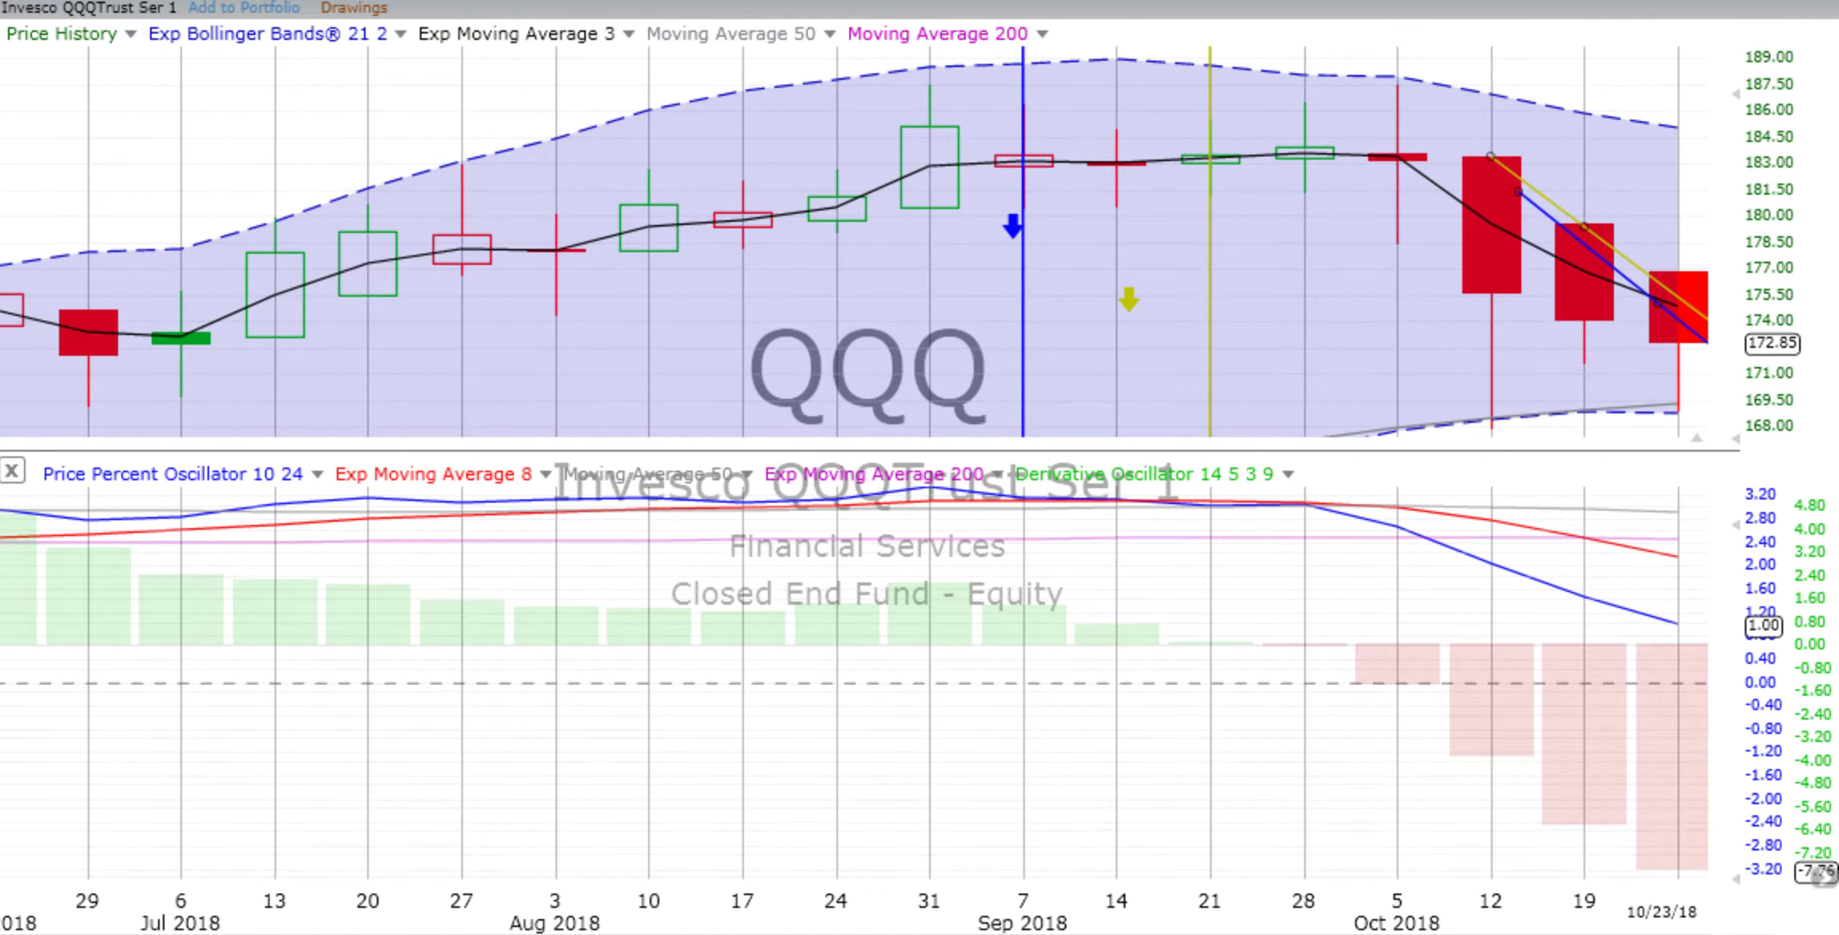
key(space)
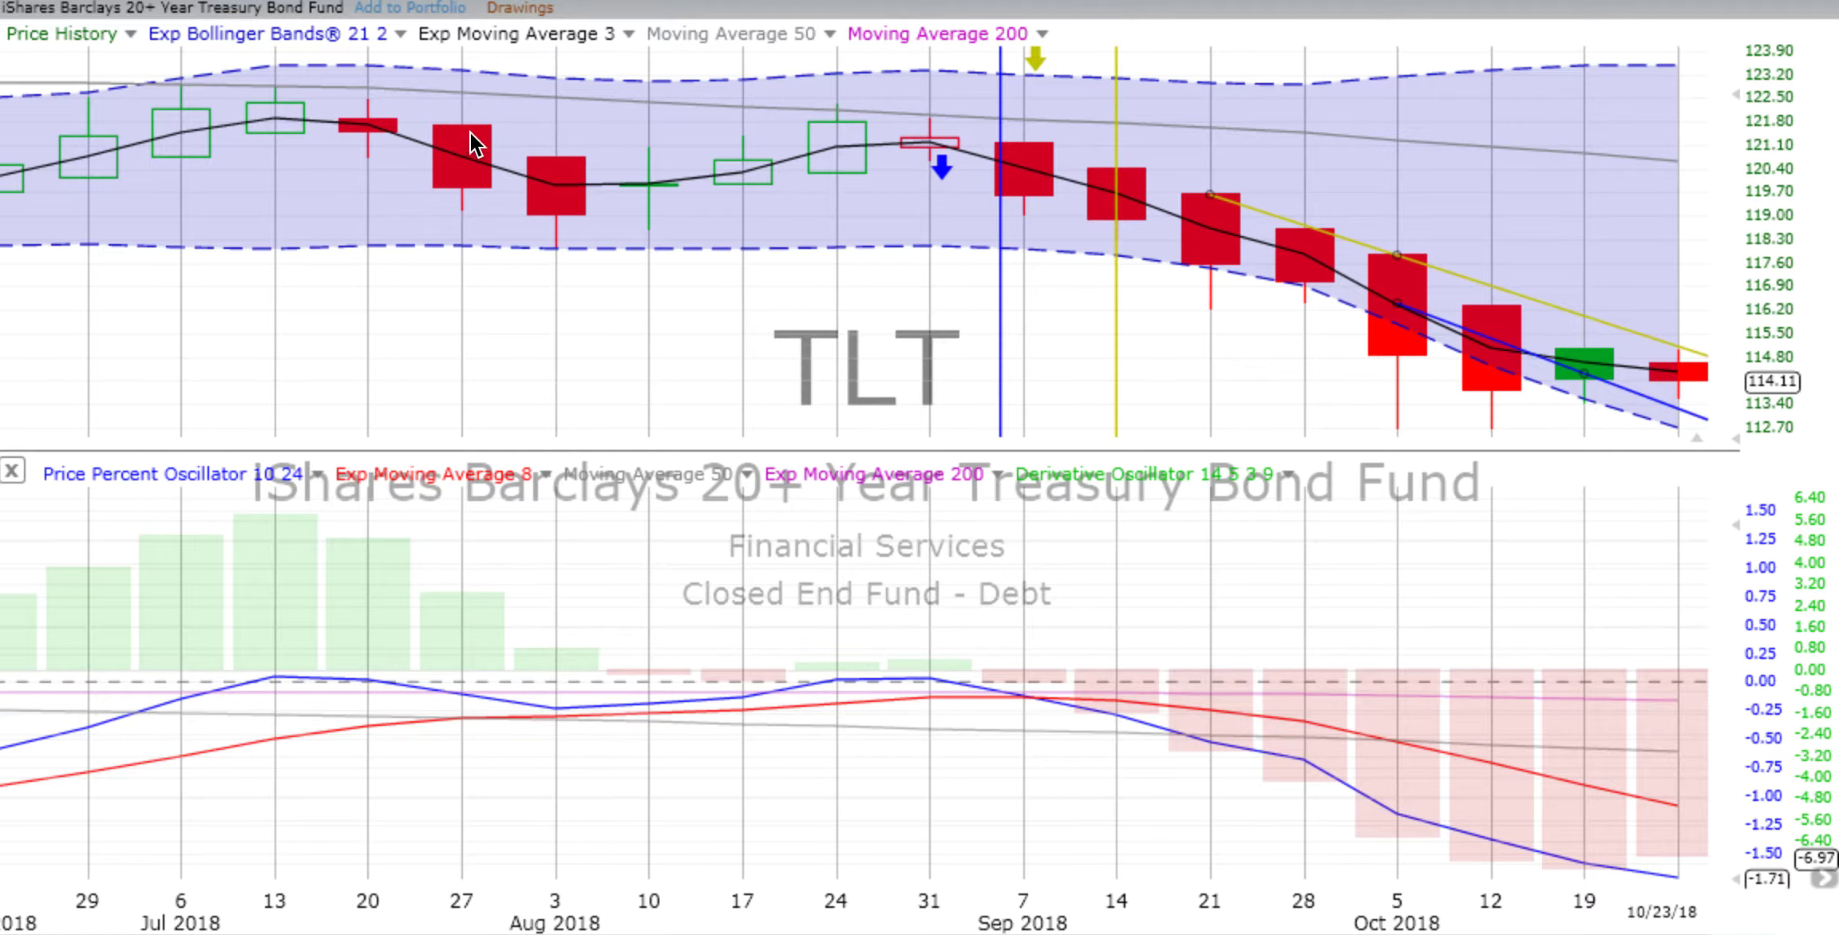
- Switch TLT to 2 Day bars and inspect the Oct 9 candle's values
click(272, 3)
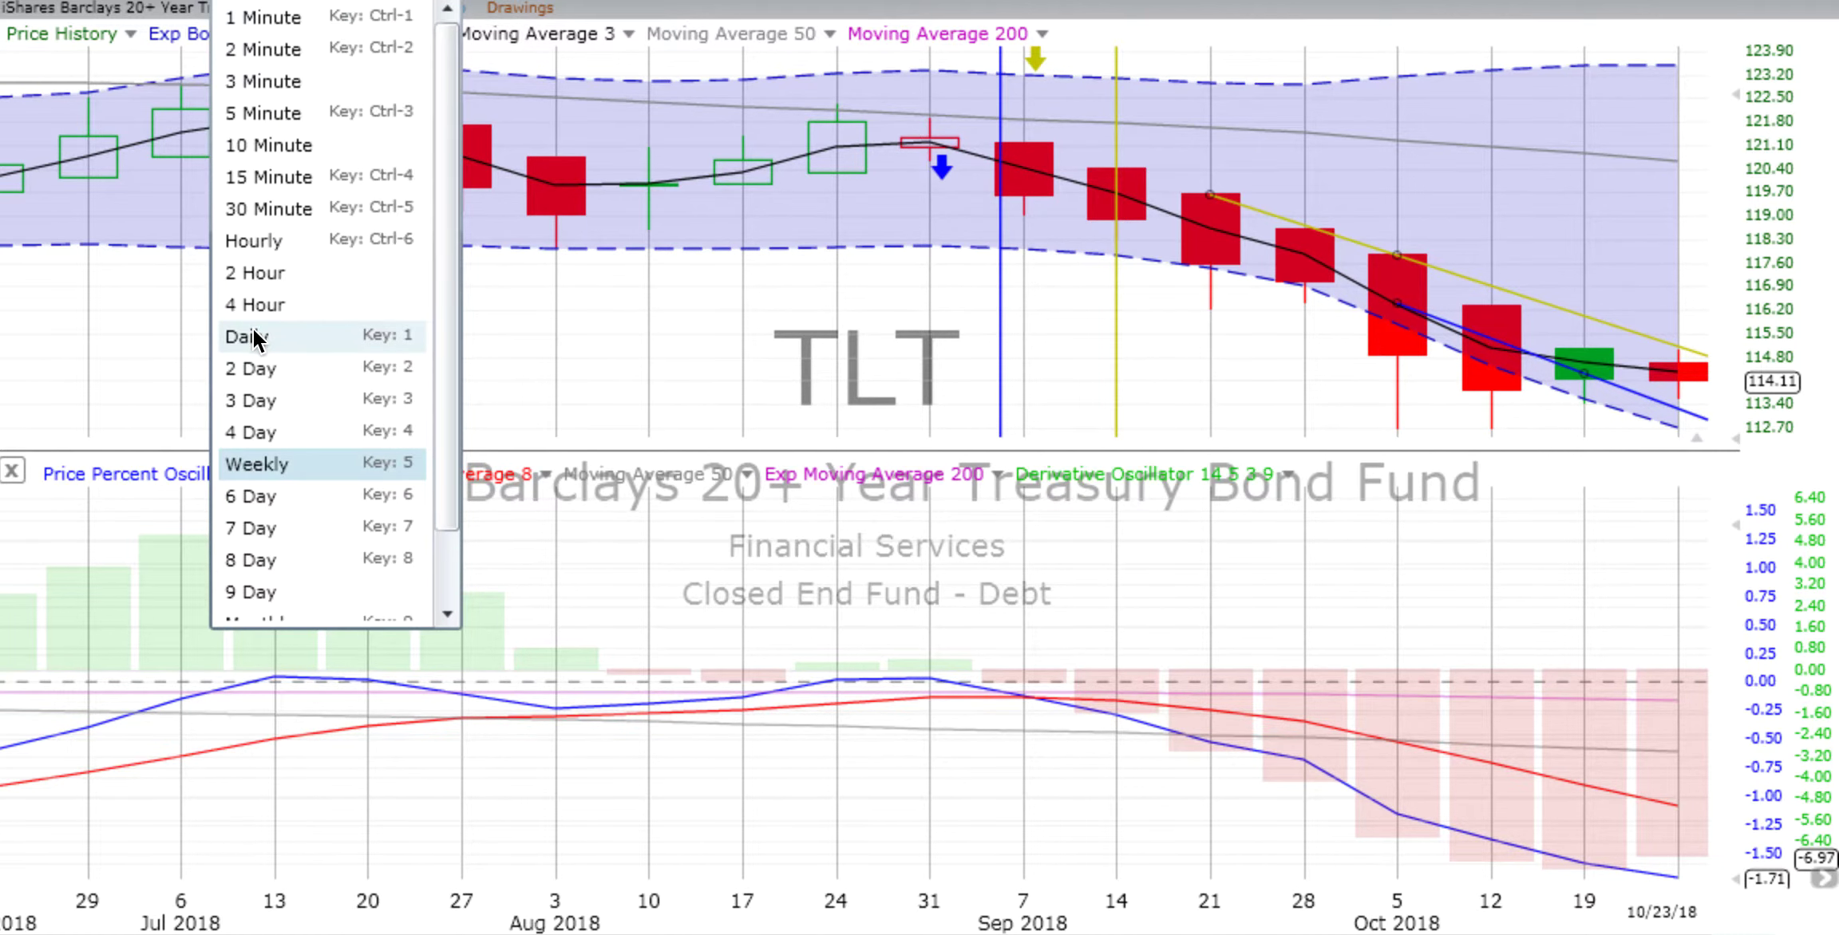
click(255, 377)
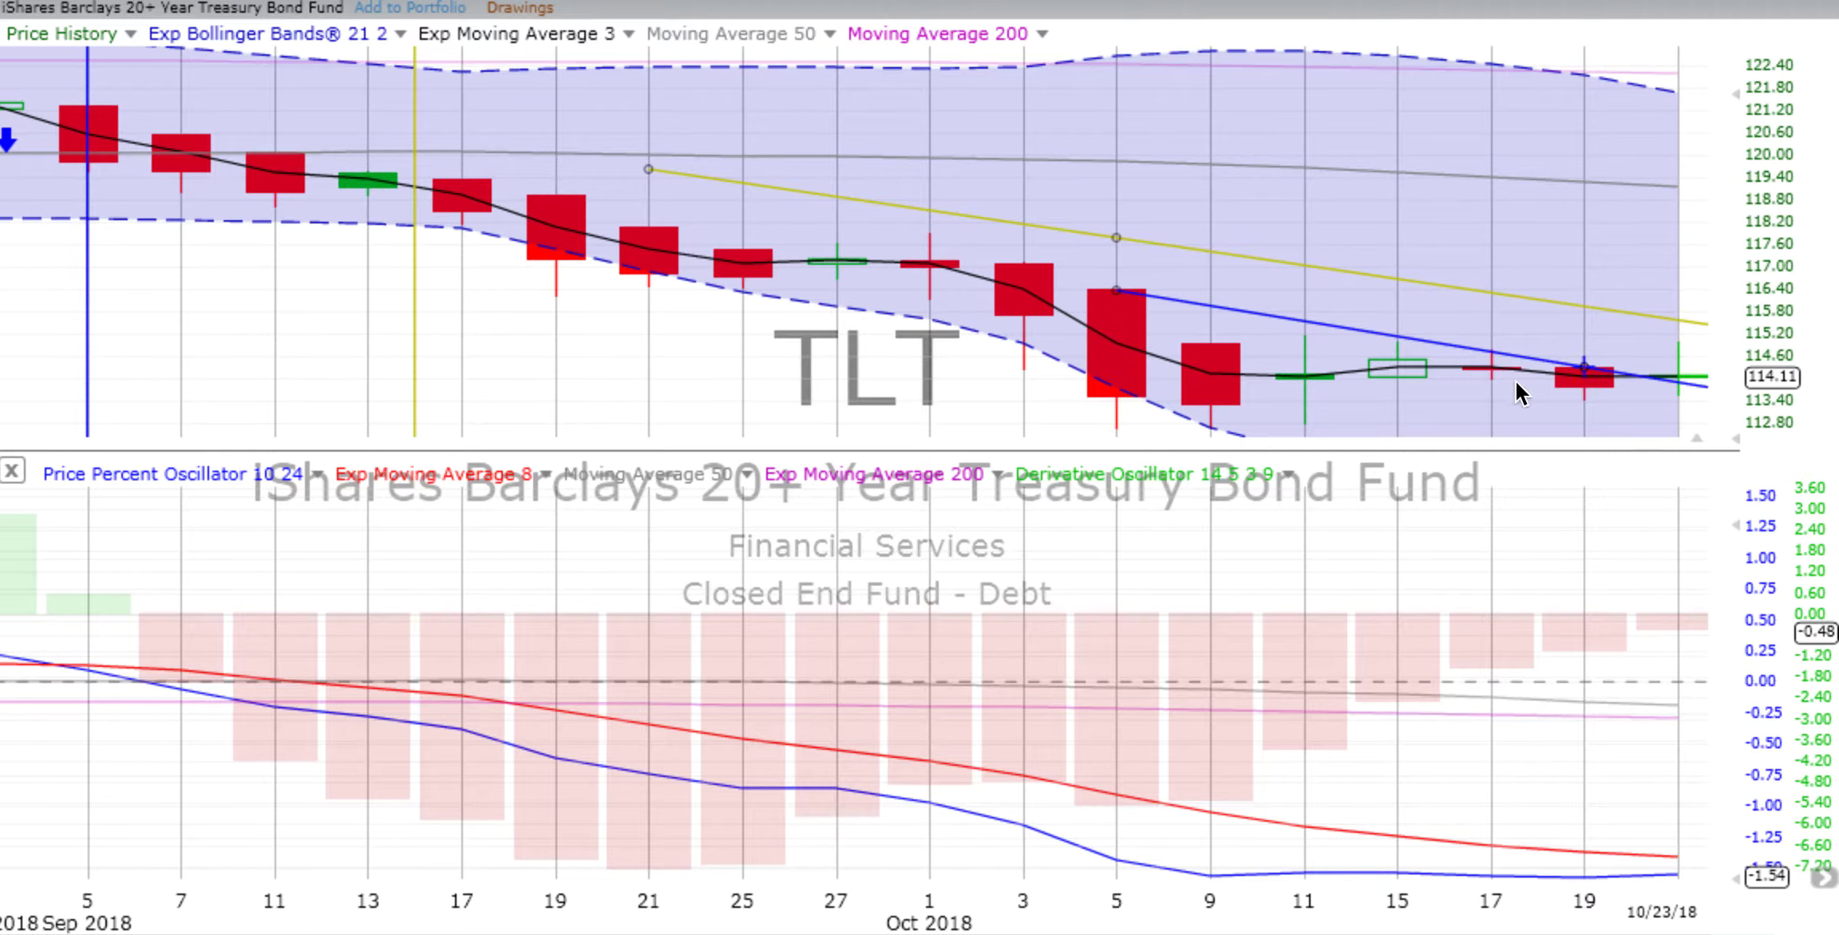
click(1184, 407)
click(1628, 879)
- Switch TLT to 4 Hour candles and check the Oct 23 candle's values
click(247, 3)
click(262, 306)
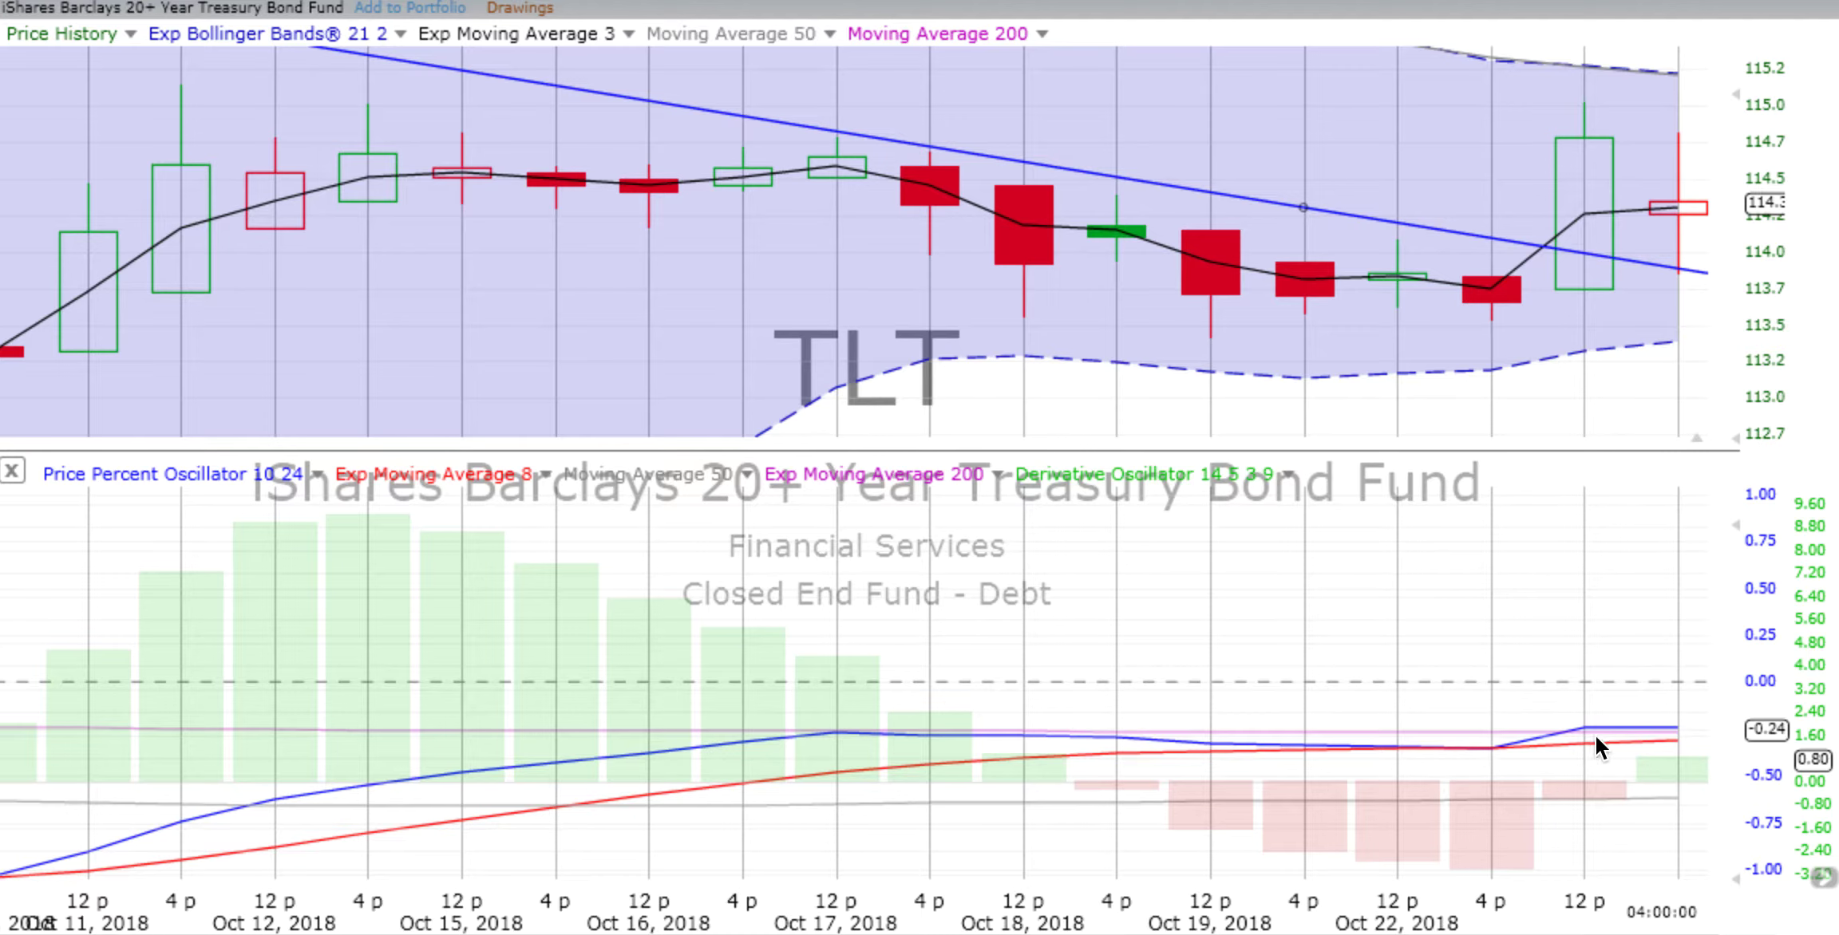
click(1584, 270)
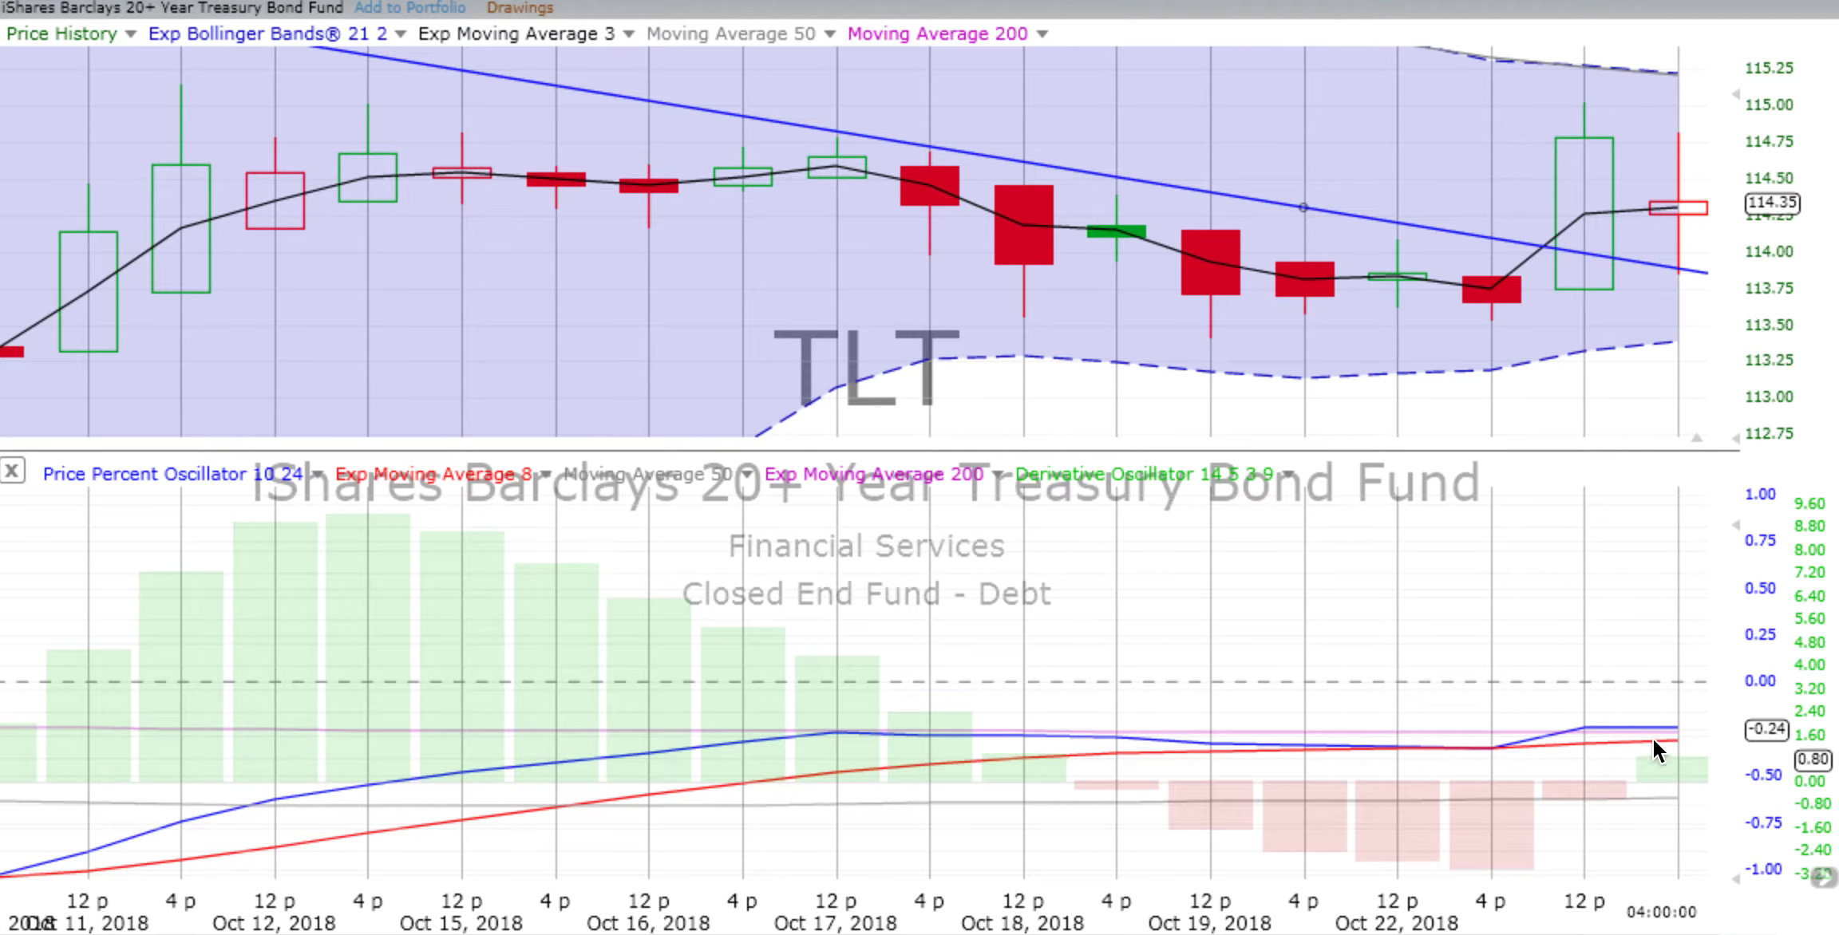
- Return TLT to Weekly candles and advance the watchlist to GLD
click(243, 1)
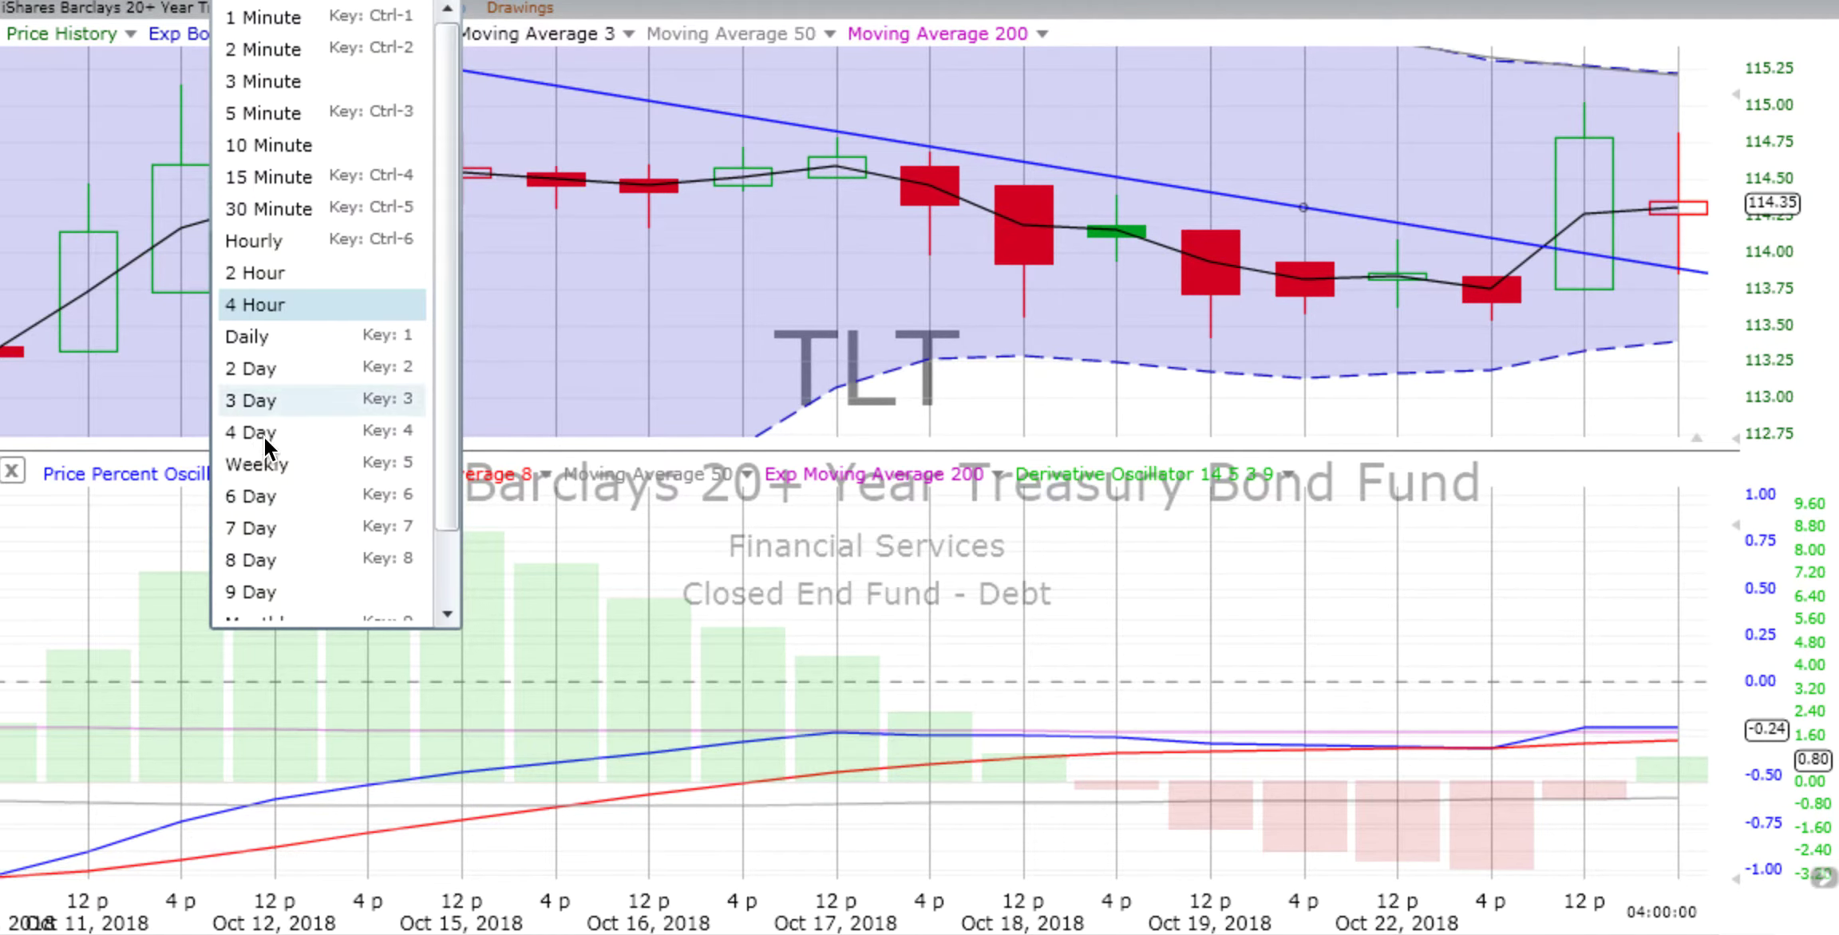
click(269, 464)
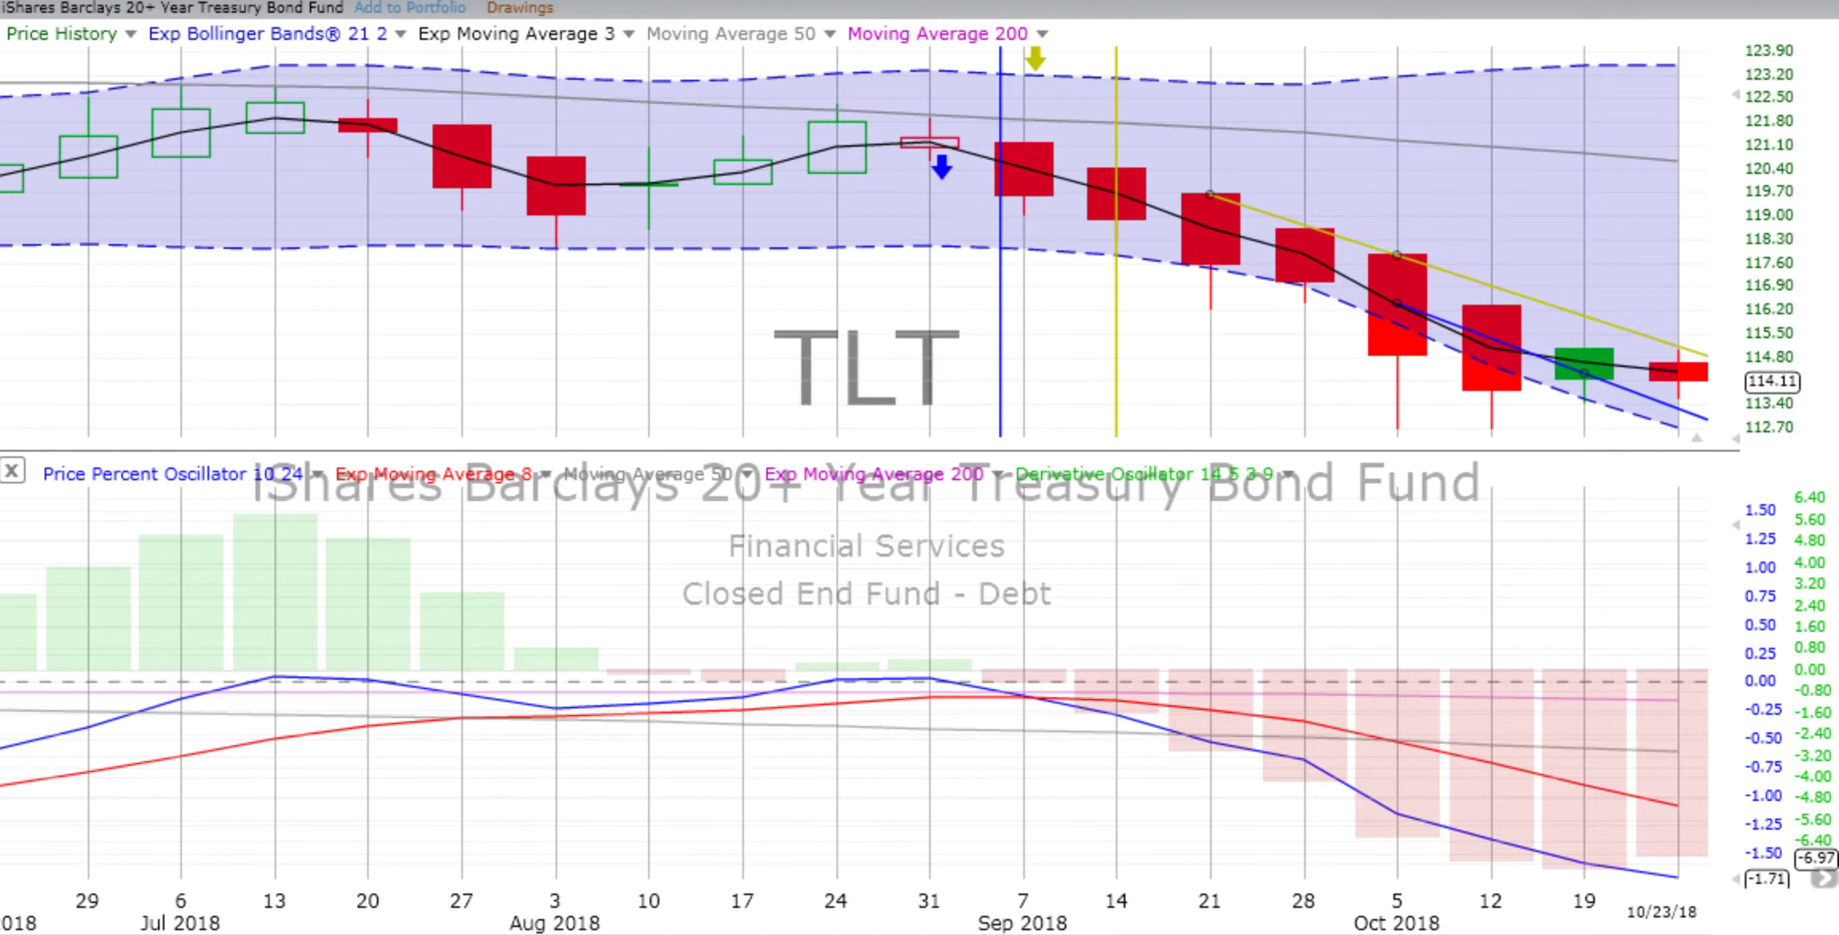
key(space)
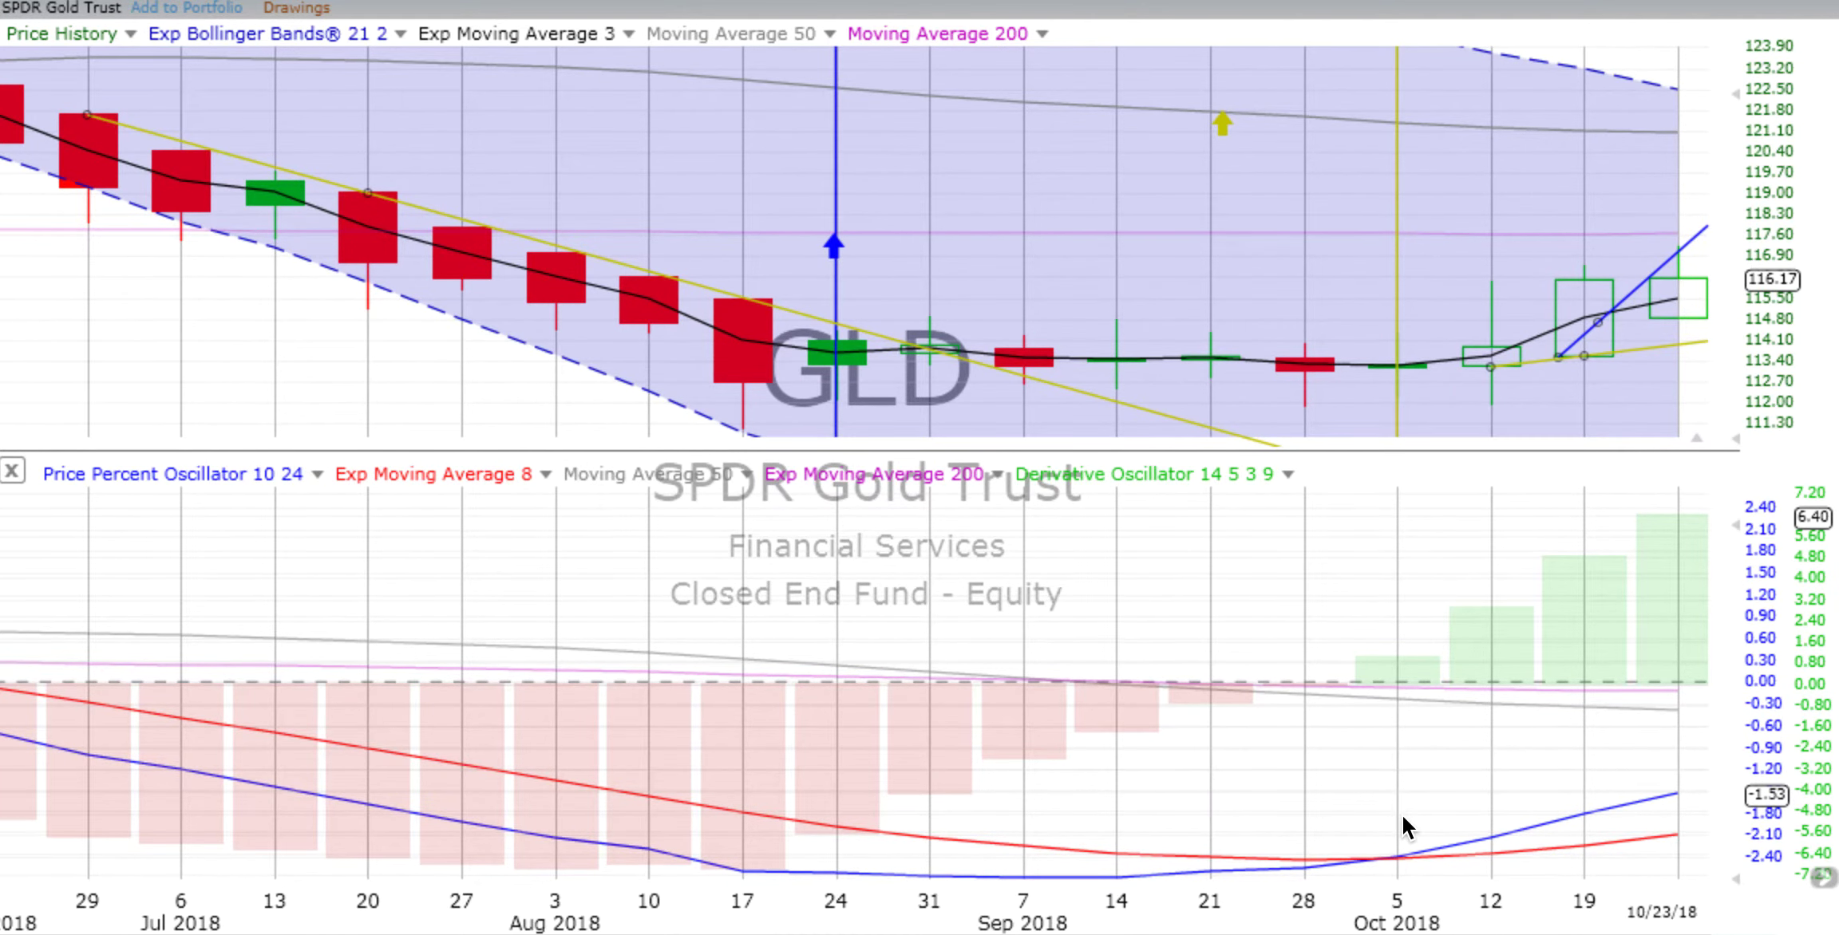
- Check GLD's data readouts for the weeks of Oct 5 and Oct 19, then switch to 2-day bars
click(1397, 579)
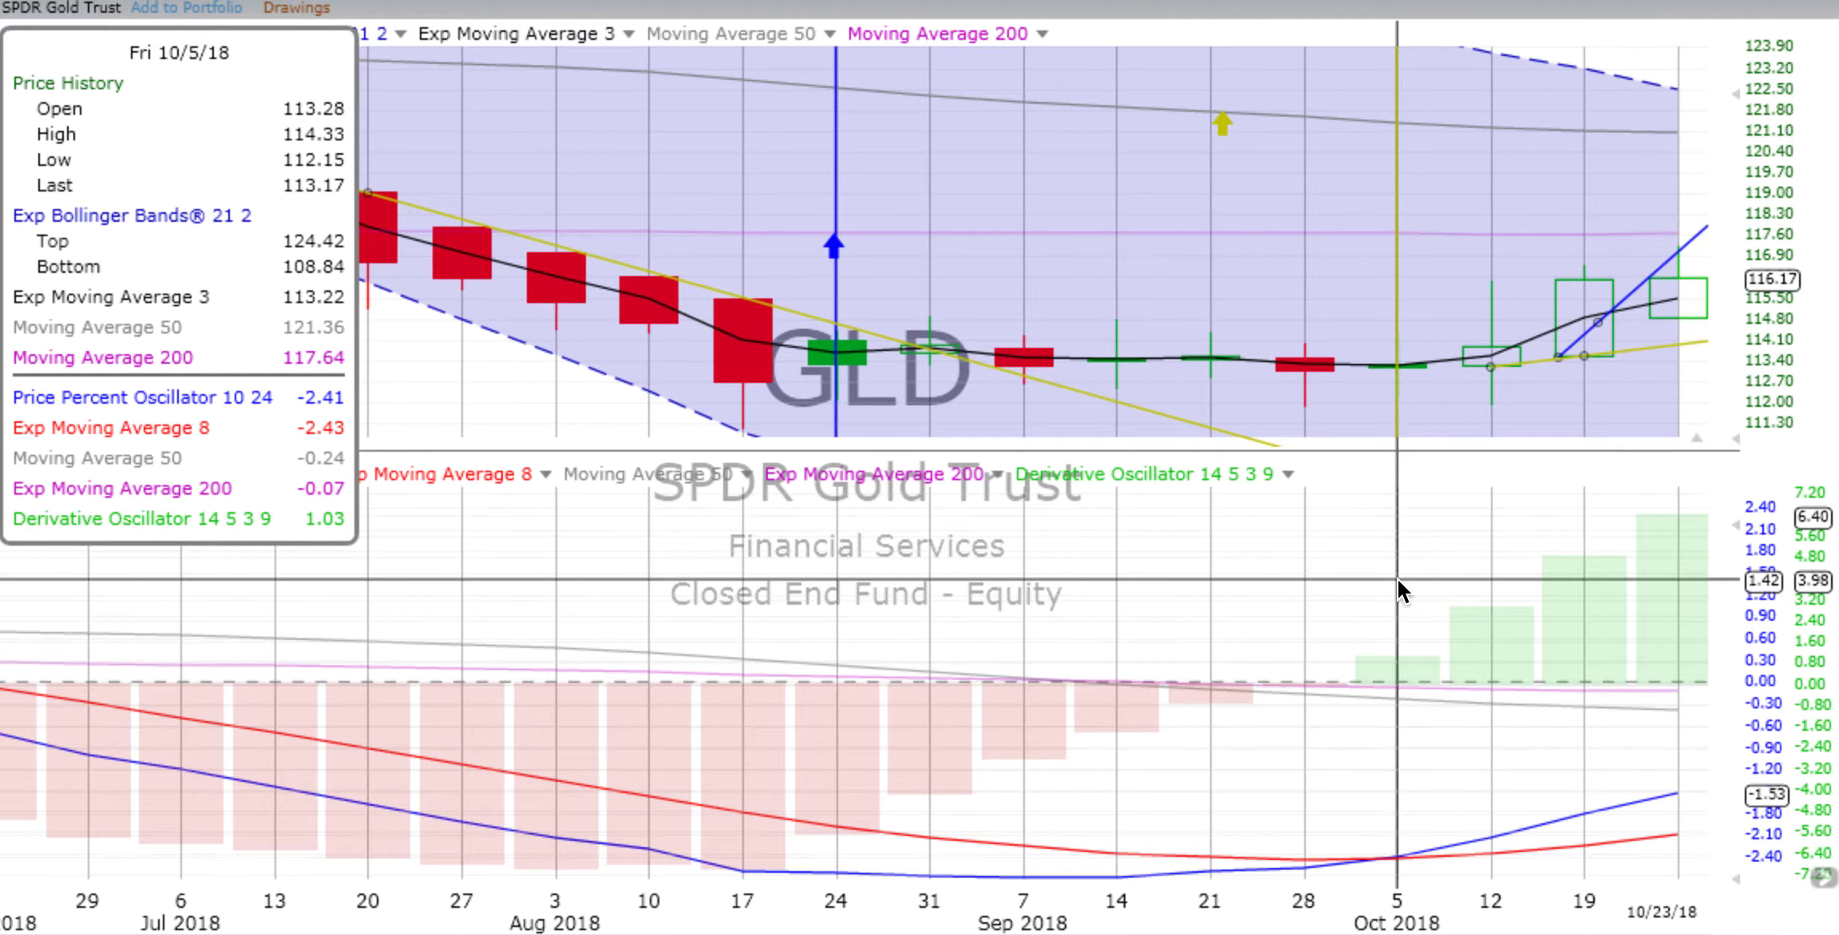
click(1398, 578)
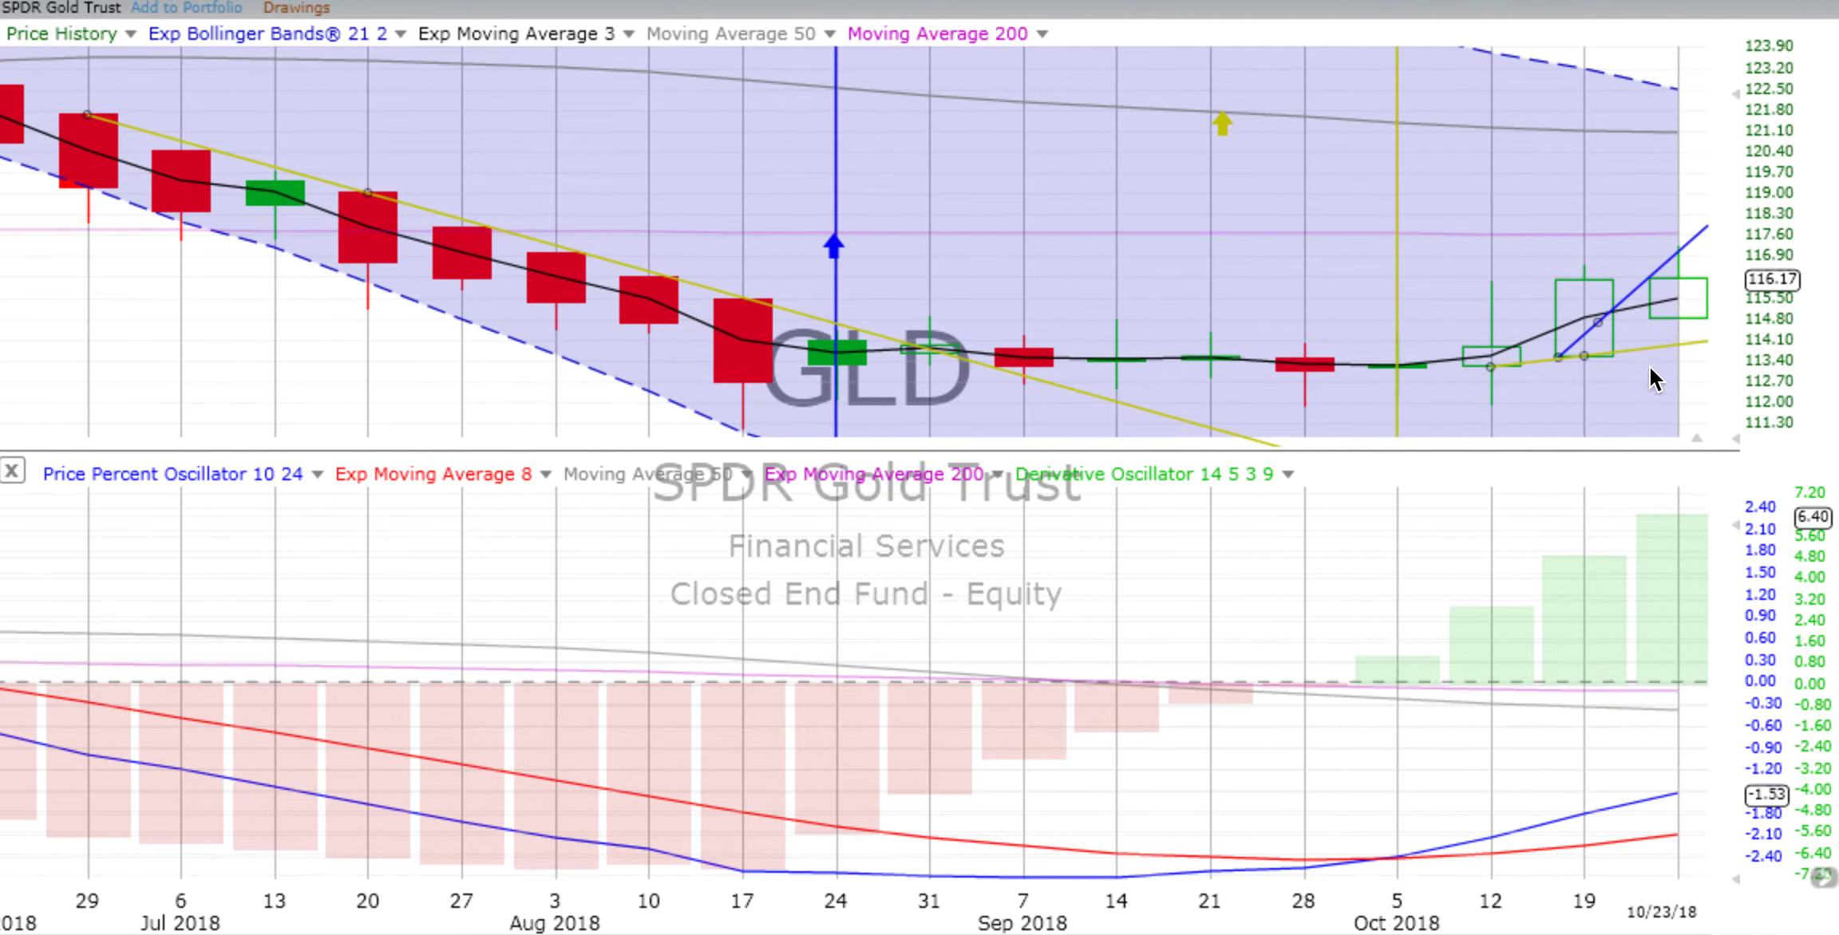
click(1562, 278)
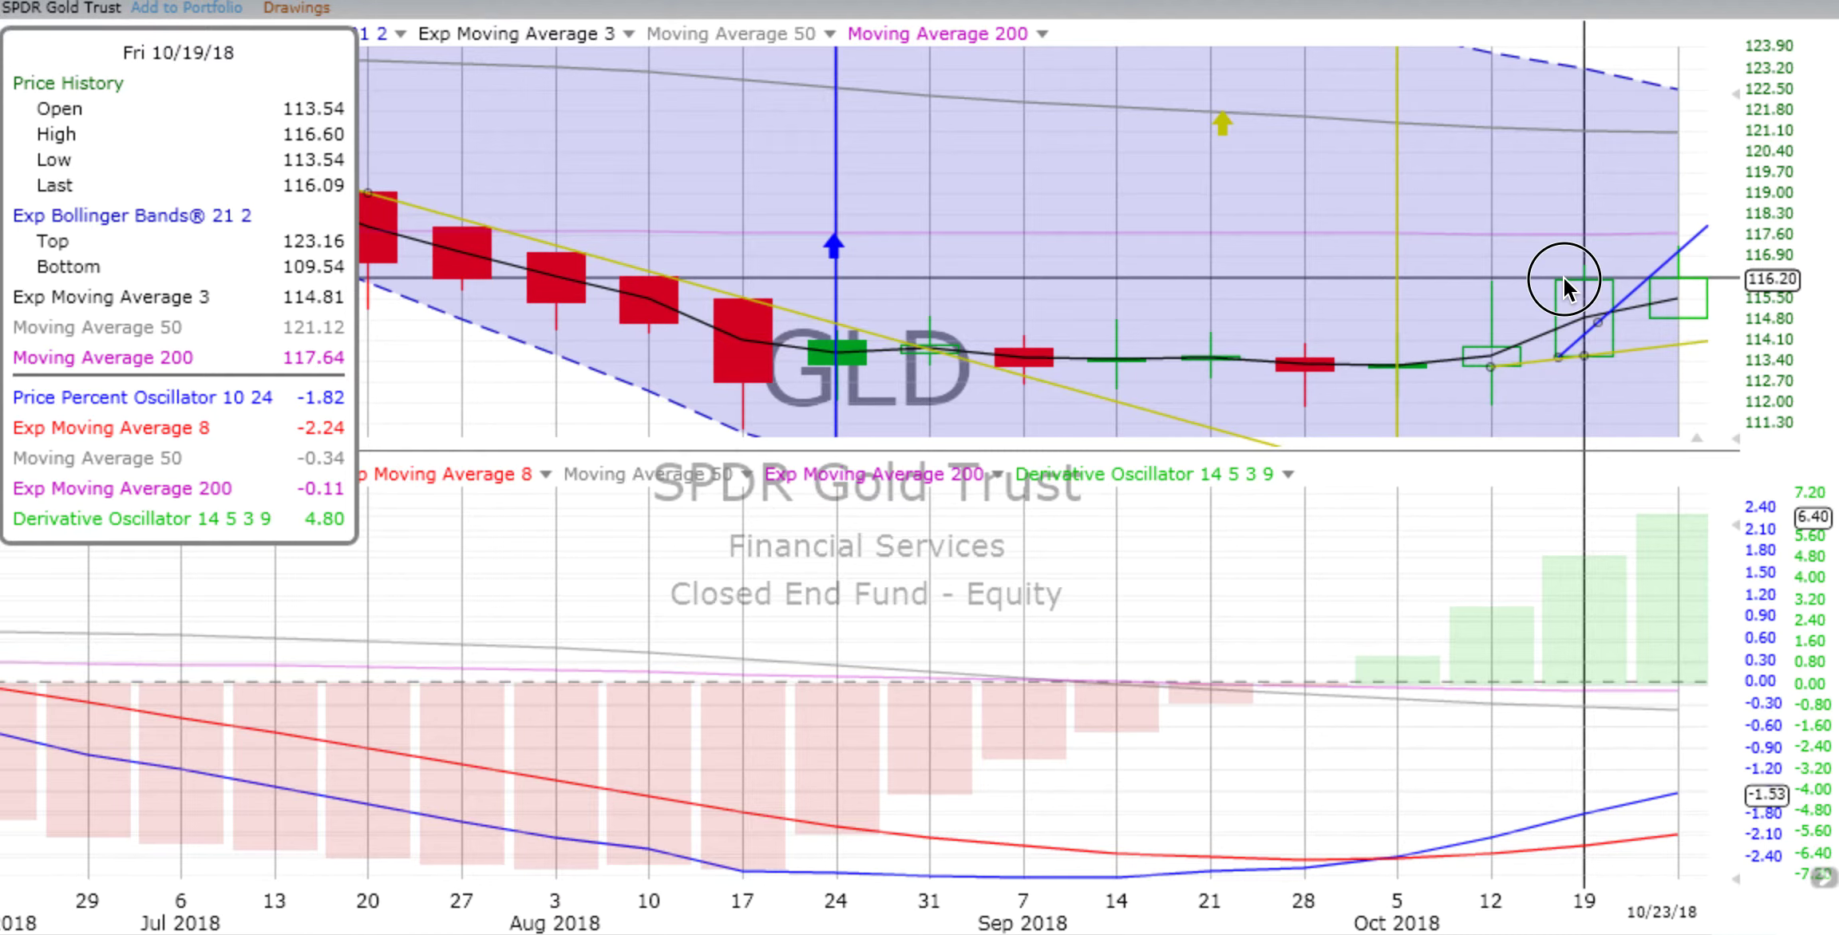
click(1563, 279)
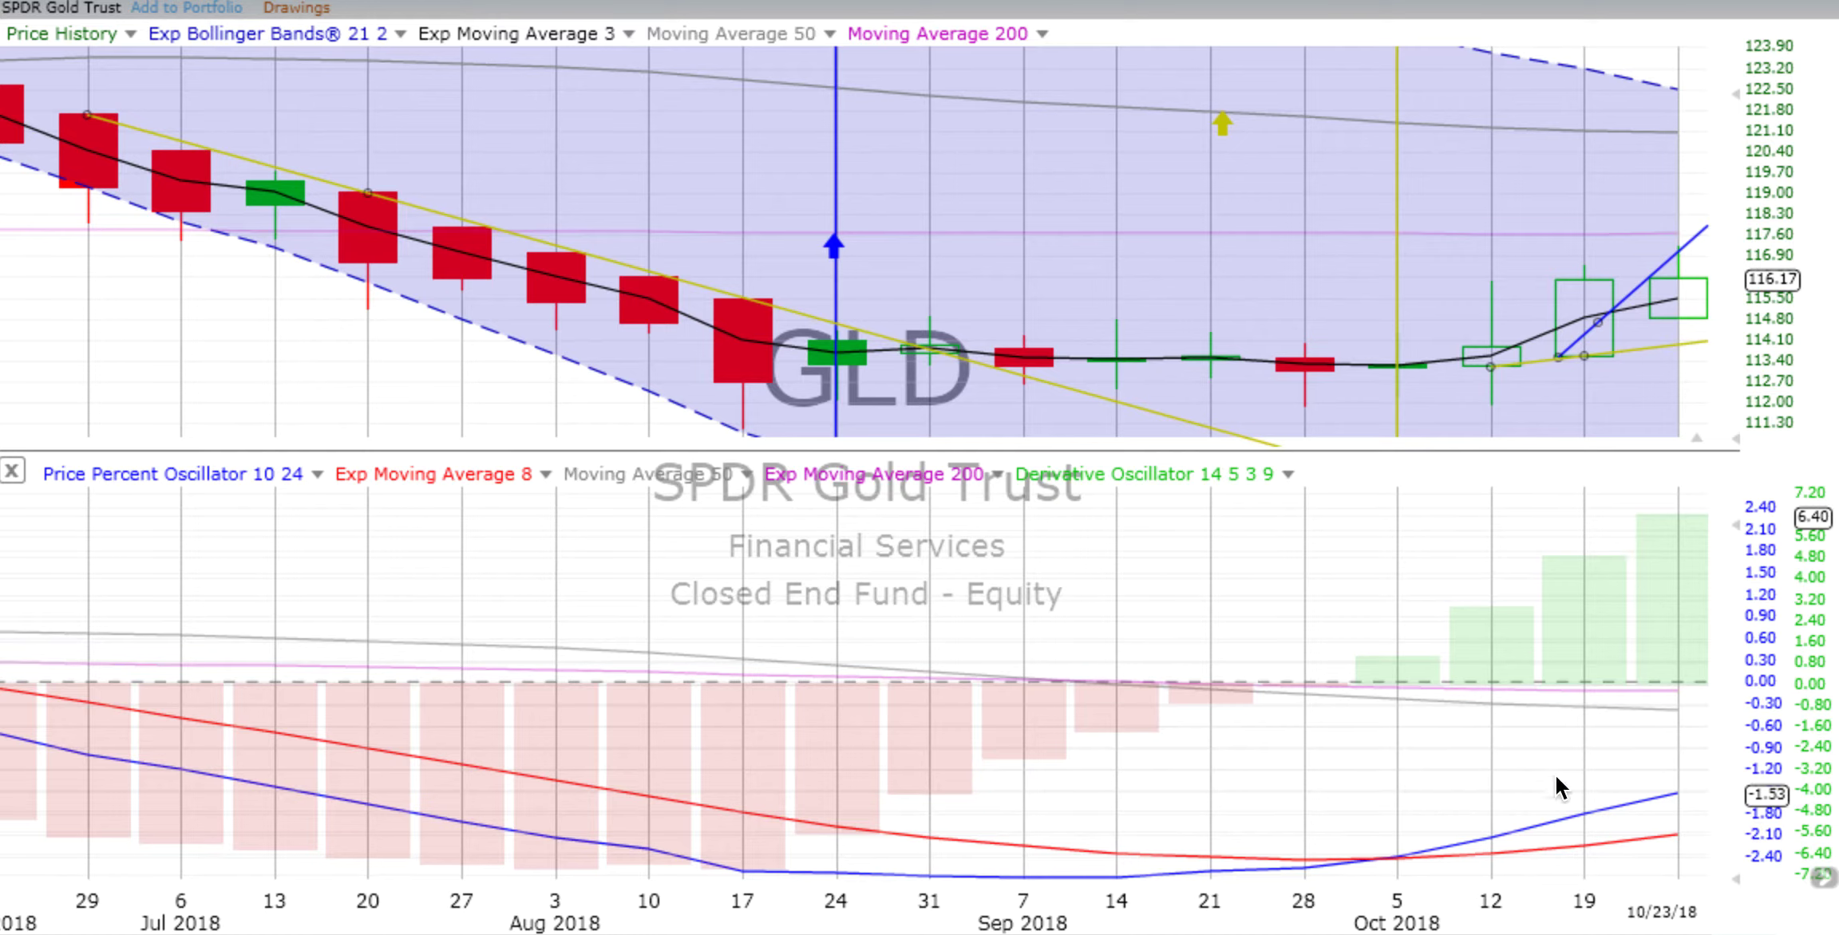
click(264, 4)
click(267, 369)
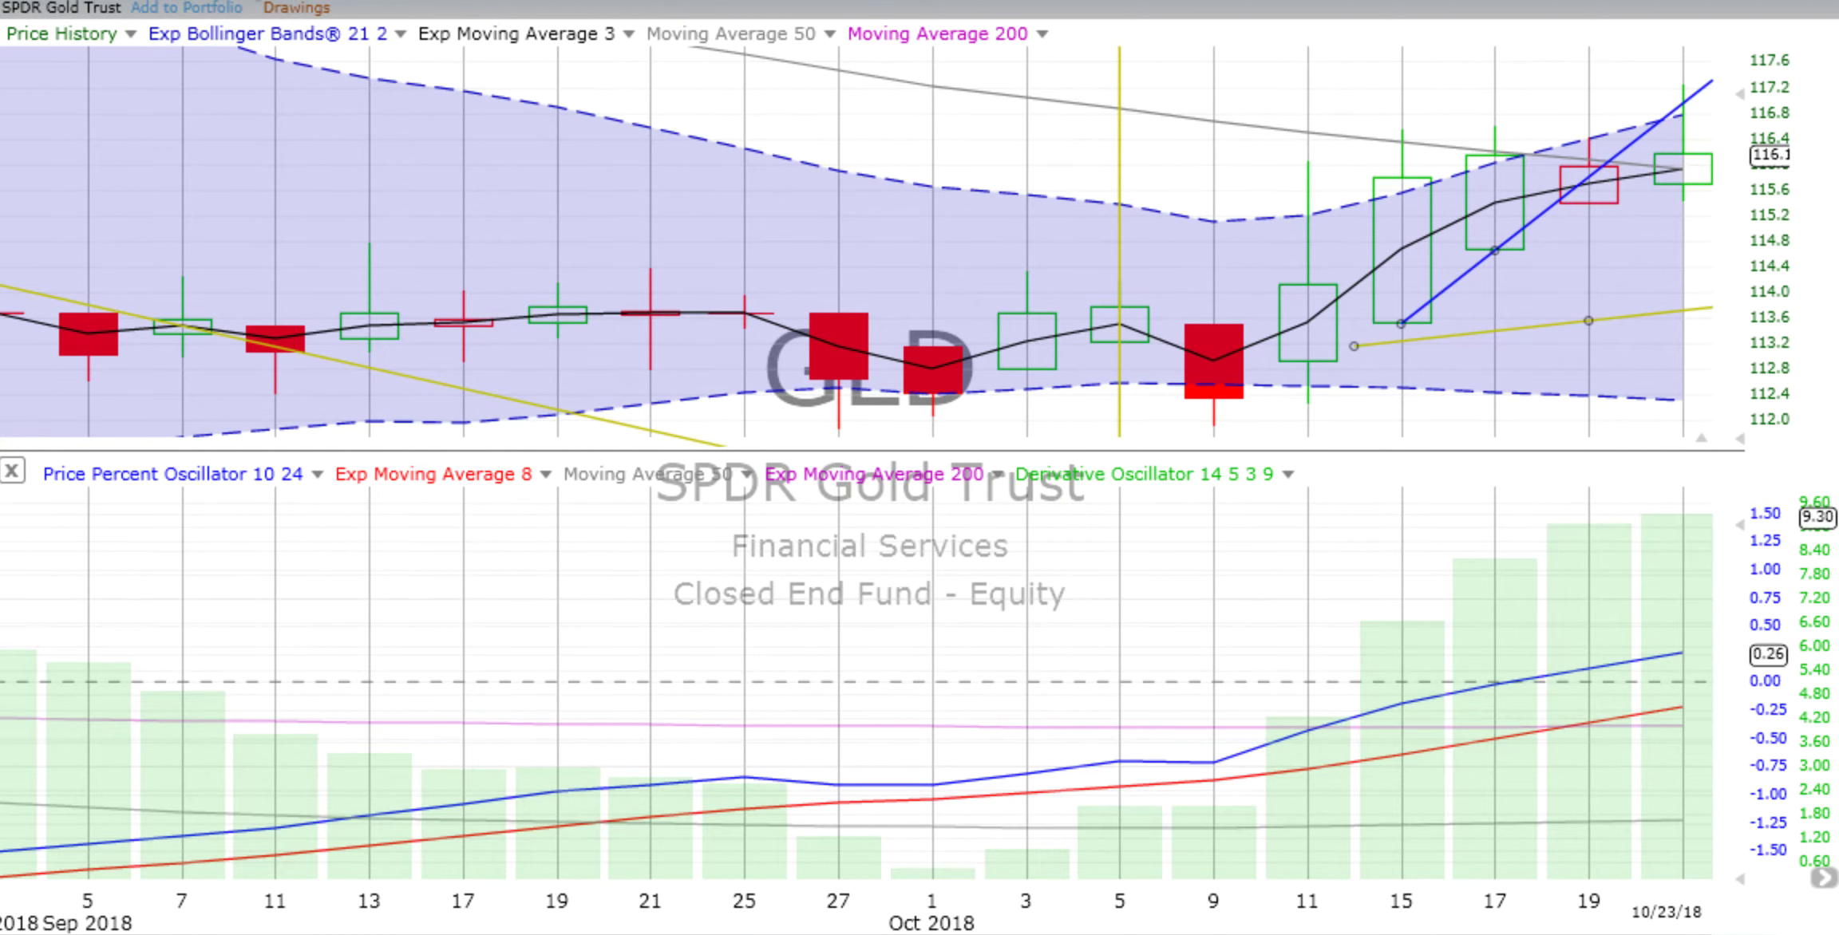
- Change the GLD chart's timeframe from 2 Day to 4 Hour candles
click(236, 5)
click(256, 305)
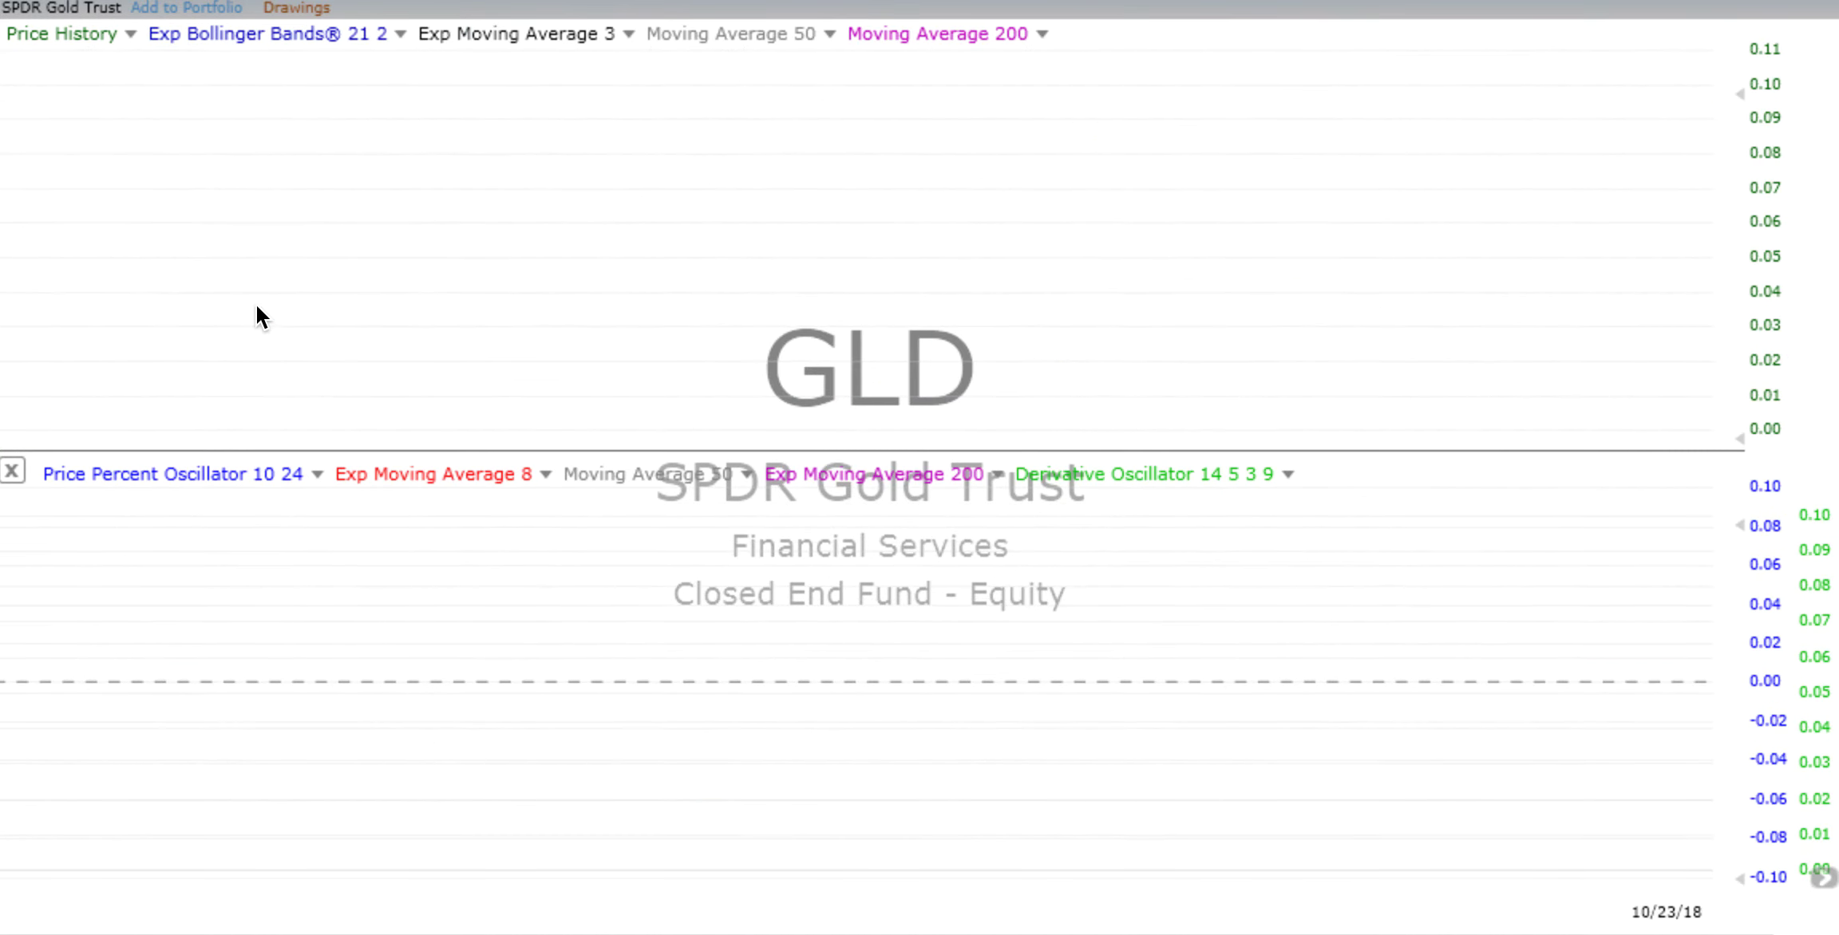